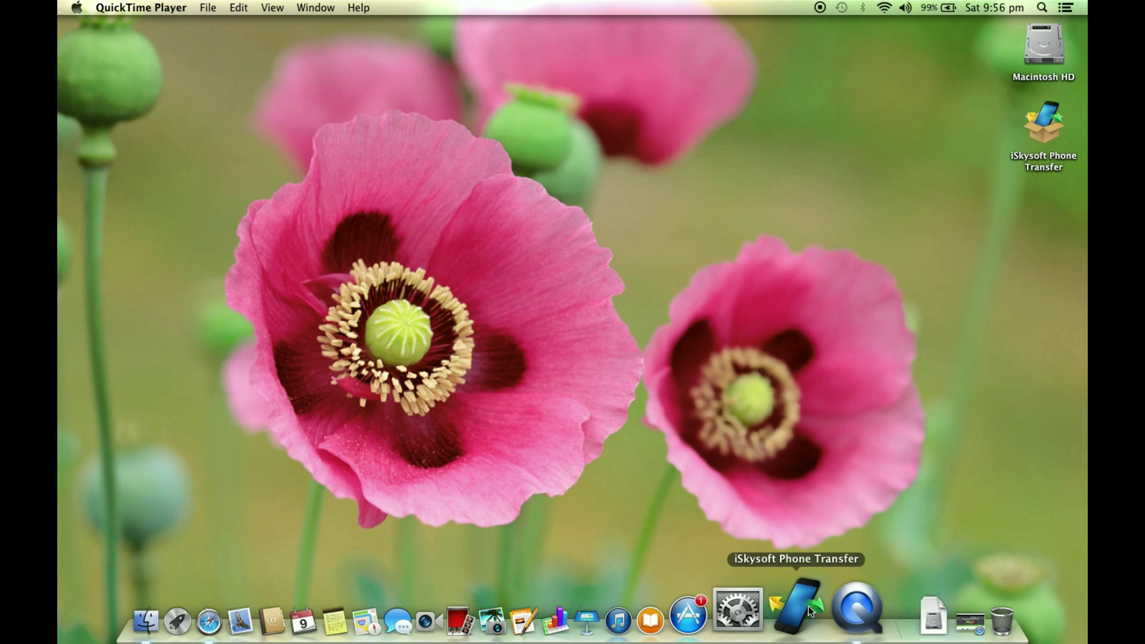
# Step: Launch iSkysoft Phone Transfer from the Dock
pyautogui.click(806, 608)
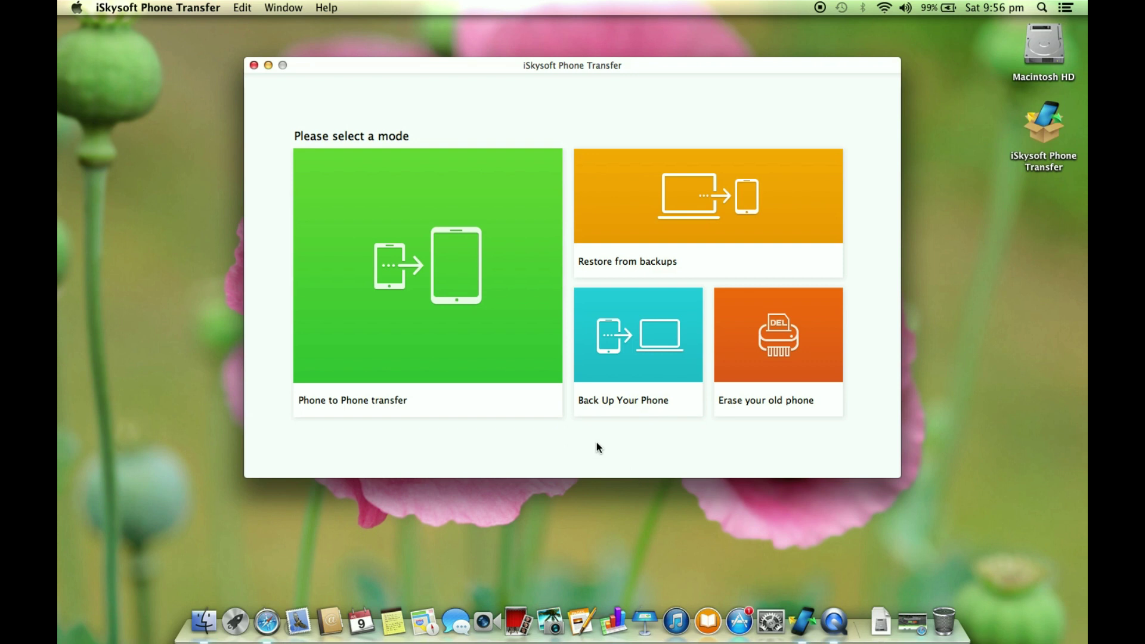
# Step: Preview the Phone to Phone transfer, restore, backup and erase mode tiles
pyautogui.moveTo(473, 327)
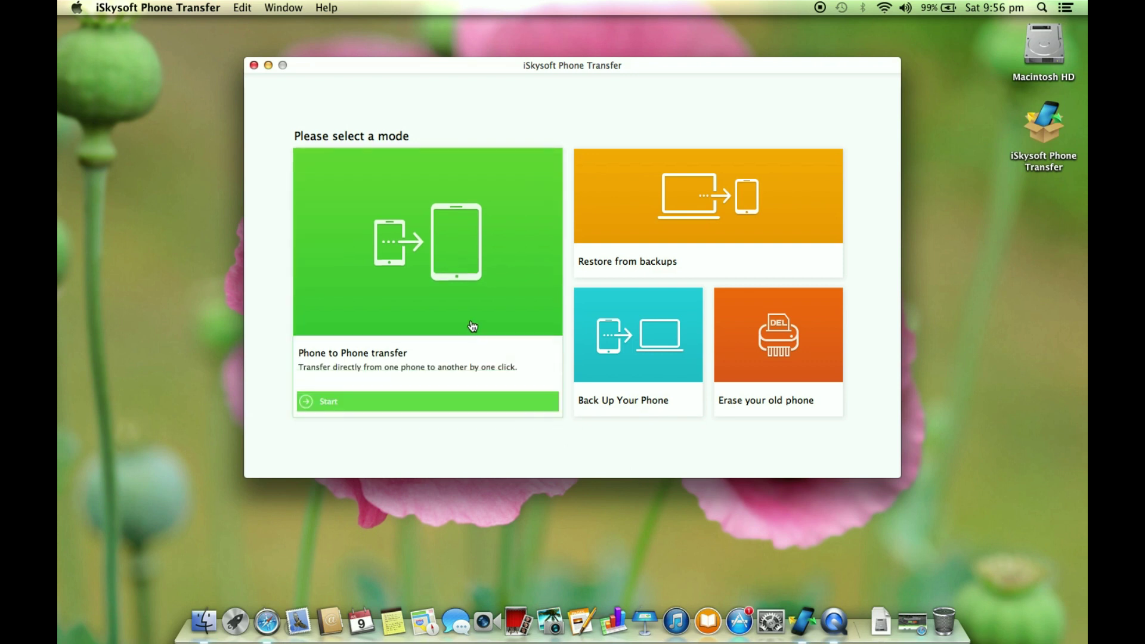
pyautogui.moveTo(645, 232)
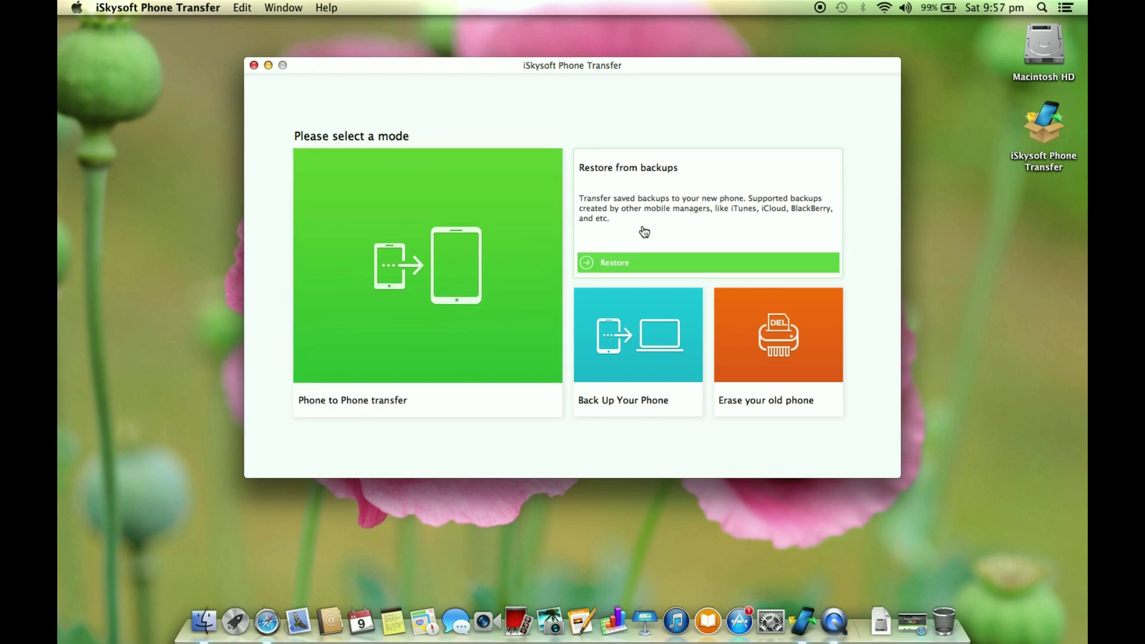
pyautogui.moveTo(813, 357)
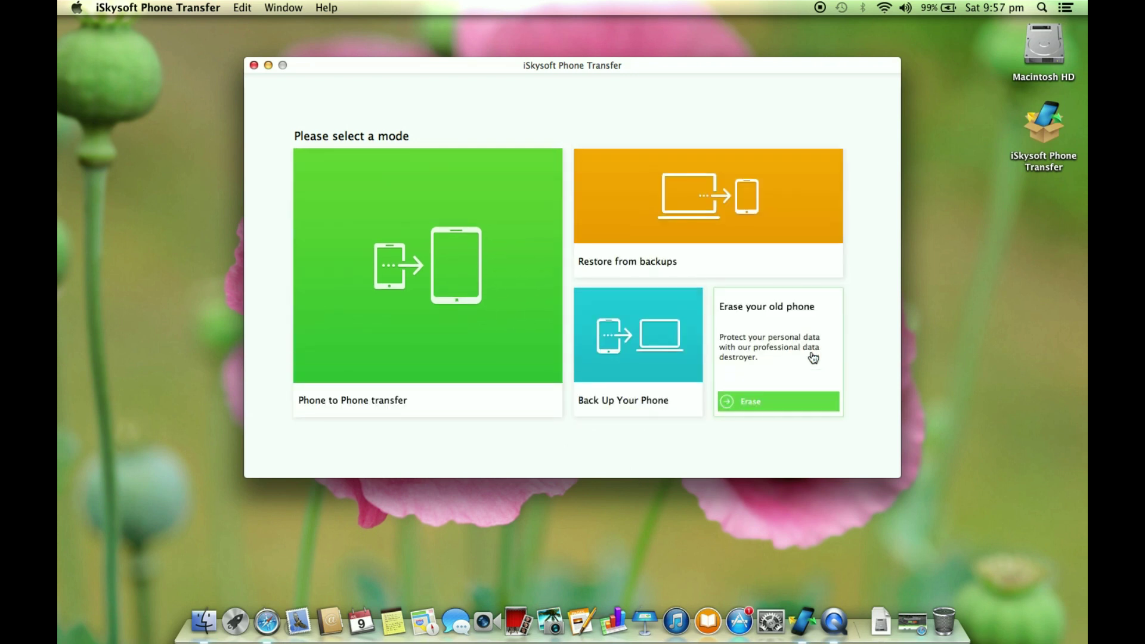
pyautogui.moveTo(537, 258)
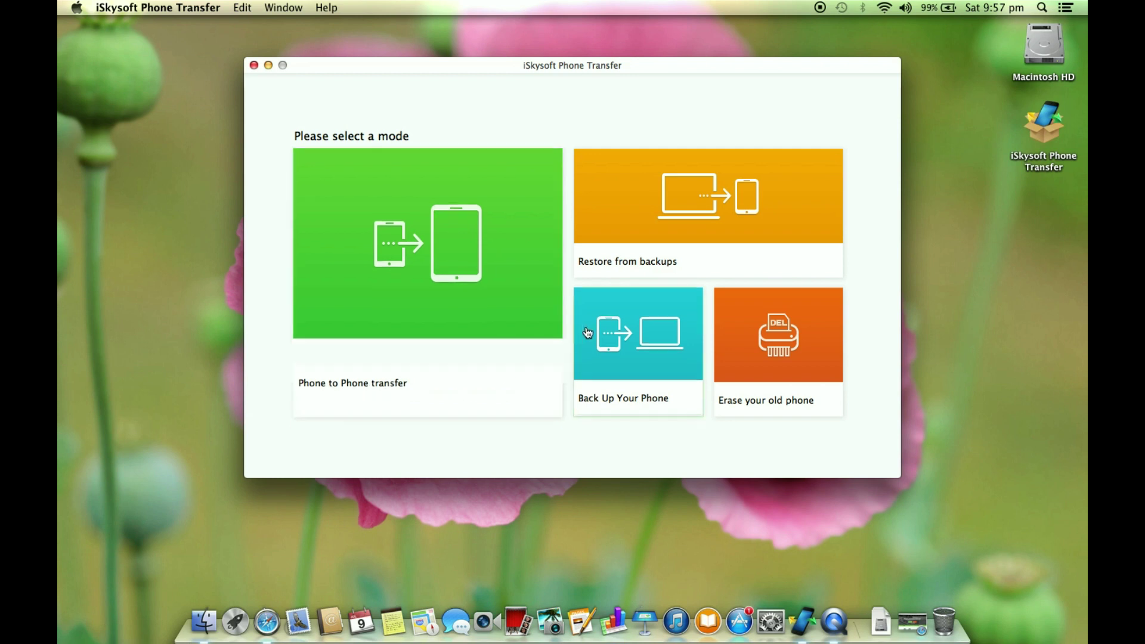
pyautogui.moveTo(608, 266)
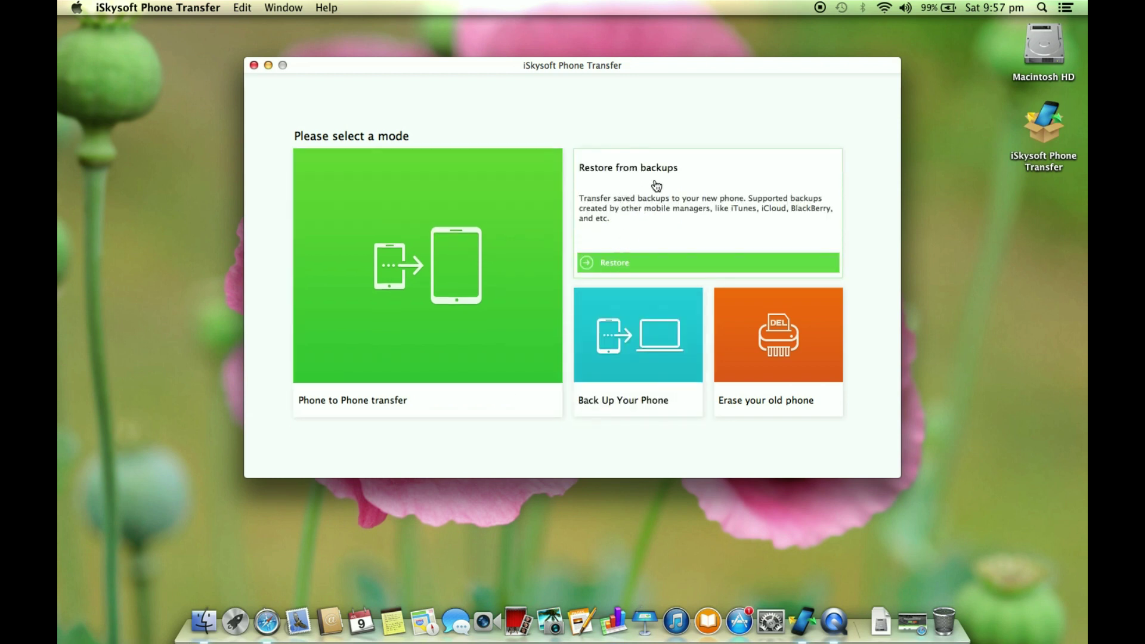
pyautogui.moveTo(626, 377)
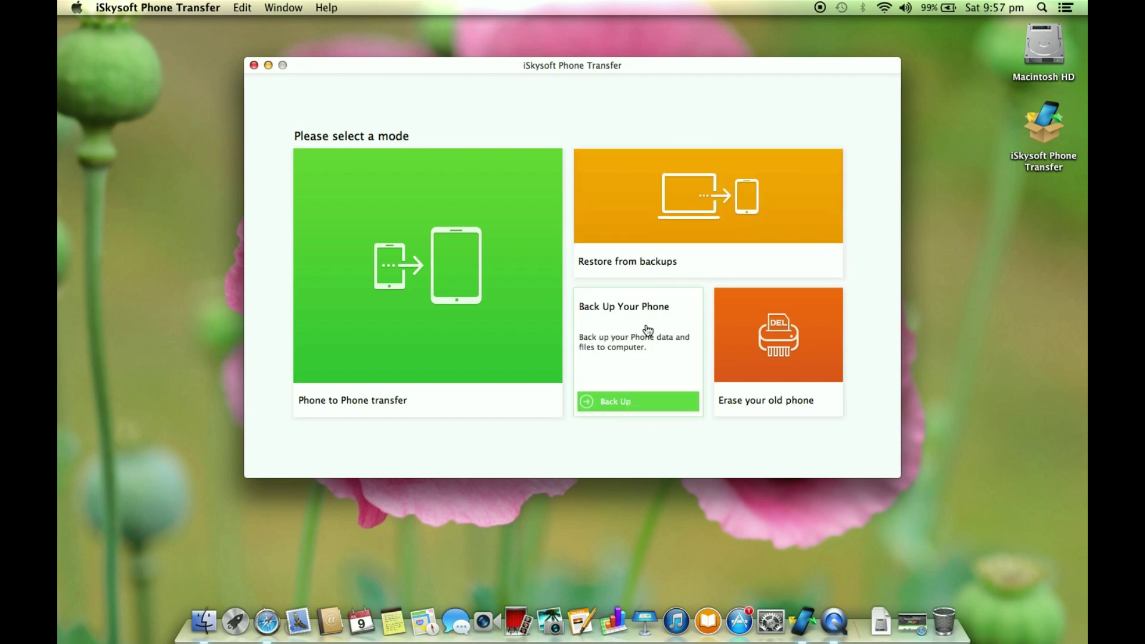
pyautogui.moveTo(762, 367)
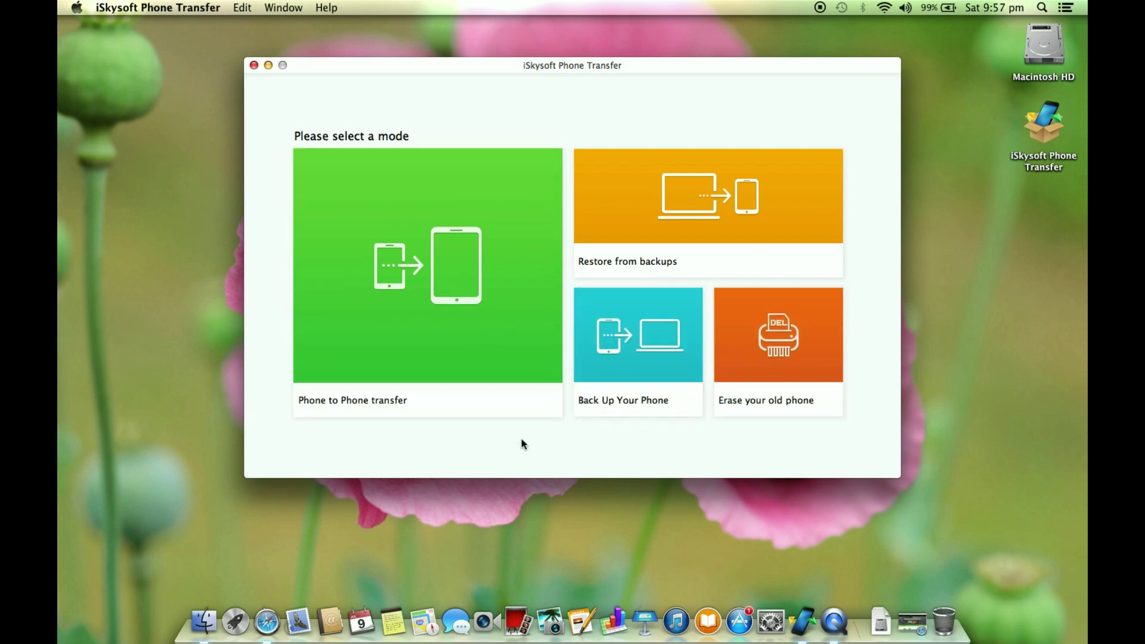
pyautogui.moveTo(426, 287)
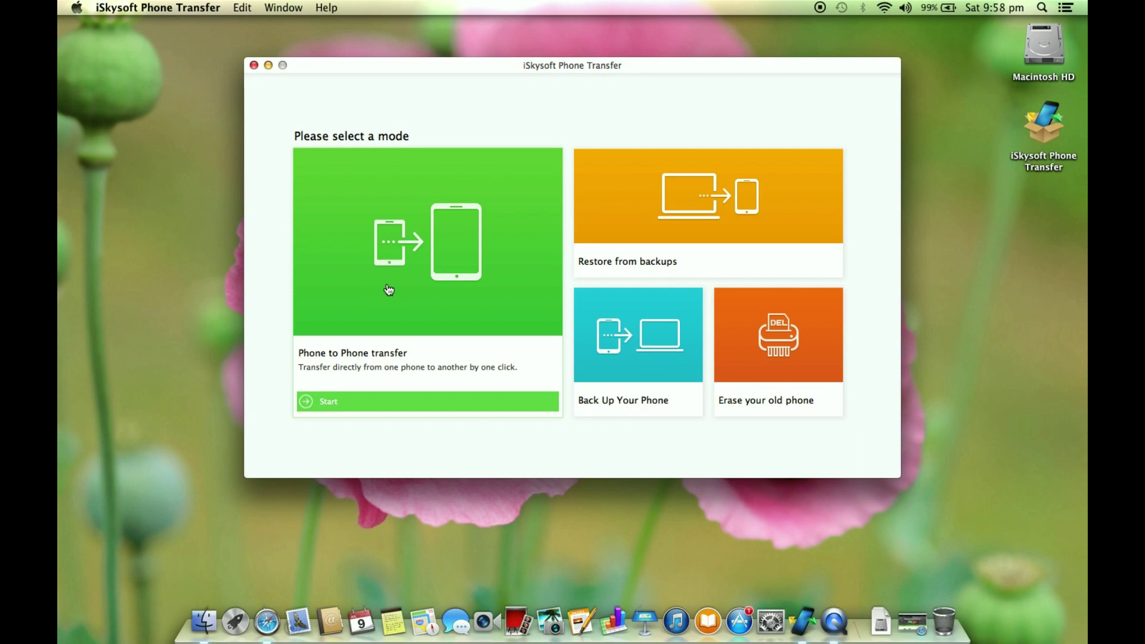
# Step: Open Phone to Phone transfer with the iPhone 6s Plus as source and the Samsung SM-J510FN as destination
pyautogui.click(390, 290)
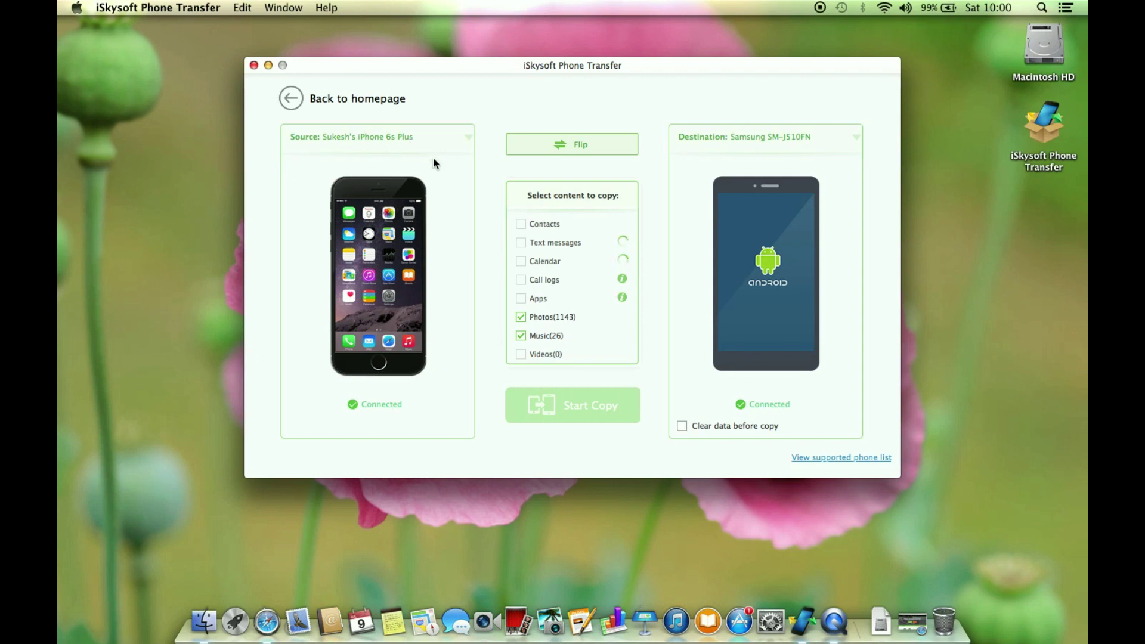
# Step: Flip the transfer direction so the Samsung SM-J510FN is the source and the iPhone the destination
pyautogui.click(565, 149)
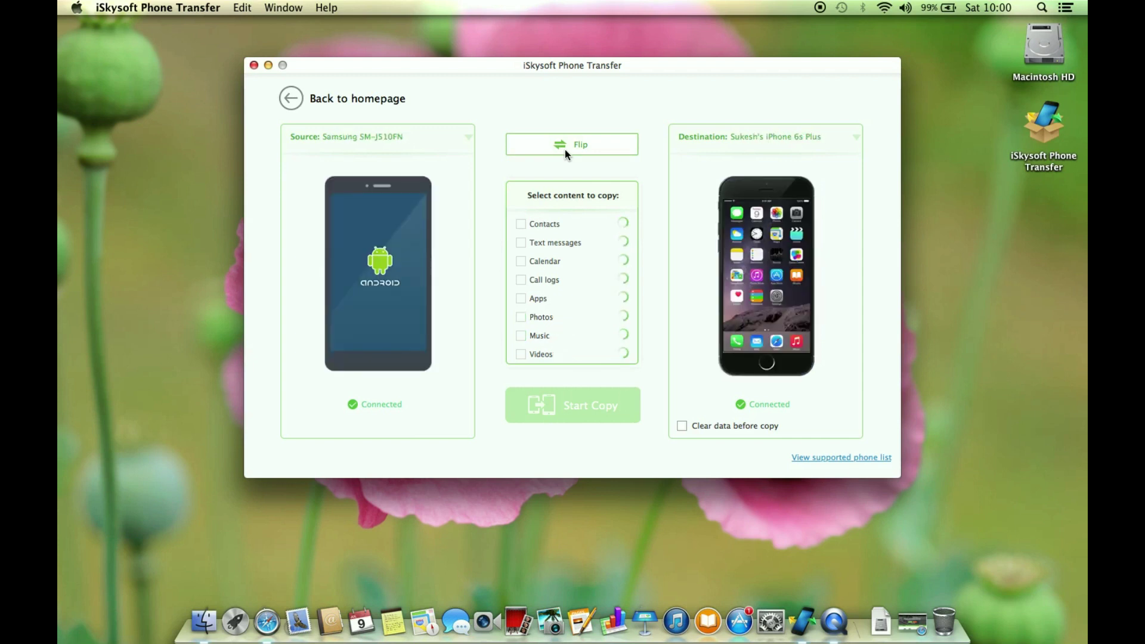
pyautogui.click(565, 149)
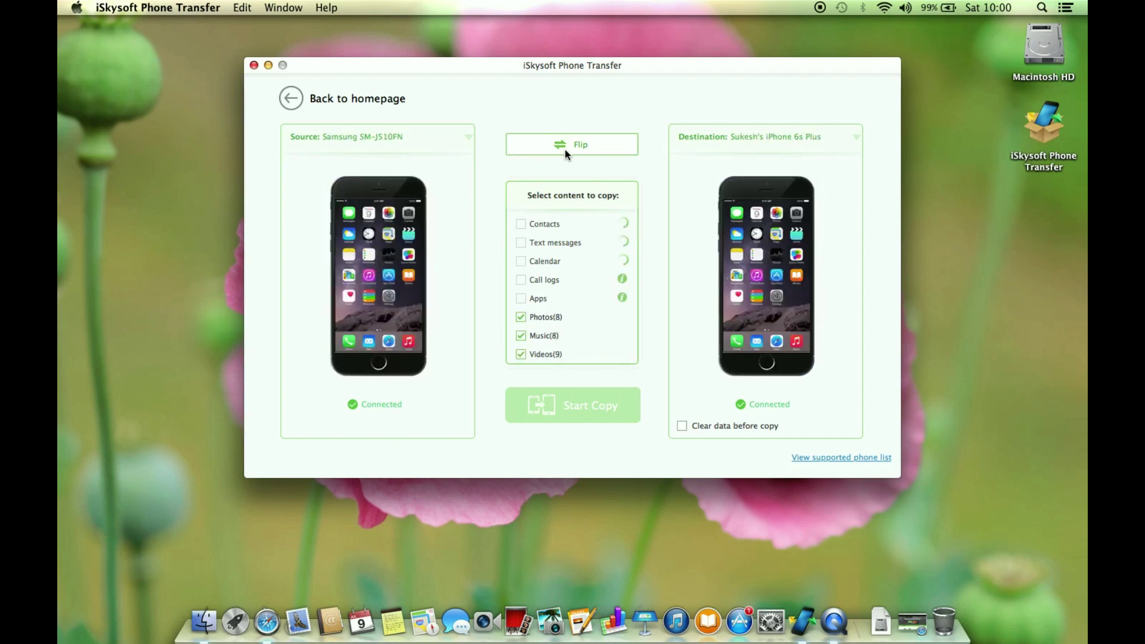
pyautogui.click(565, 150)
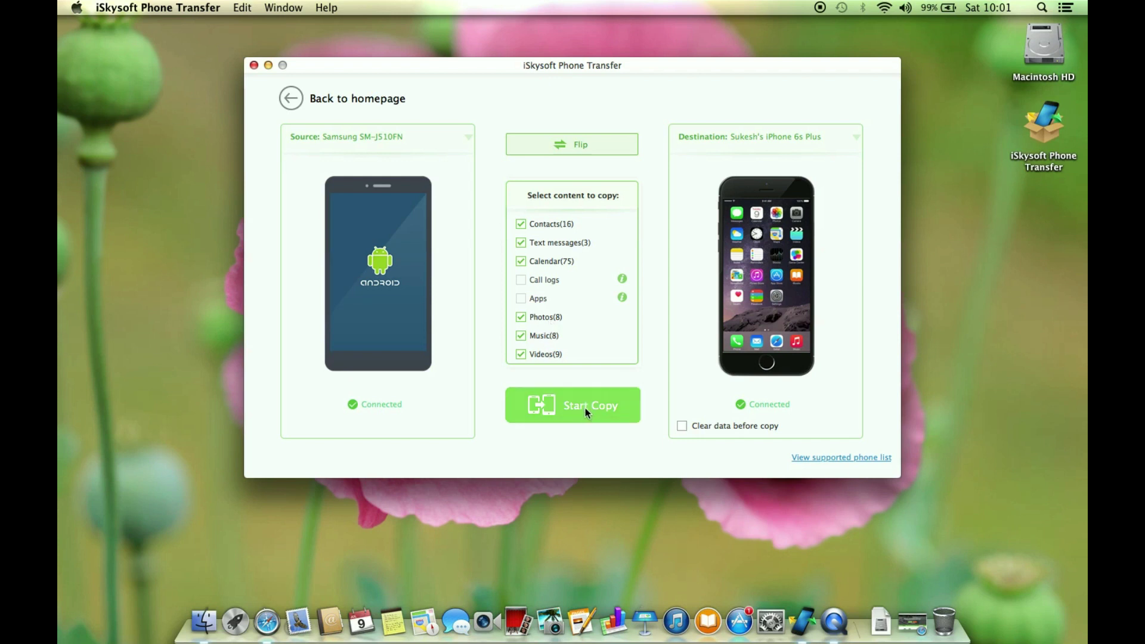
# Step: Leave Clear data before copy off and start copying the checked content to the iPhone
pyautogui.click(682, 426)
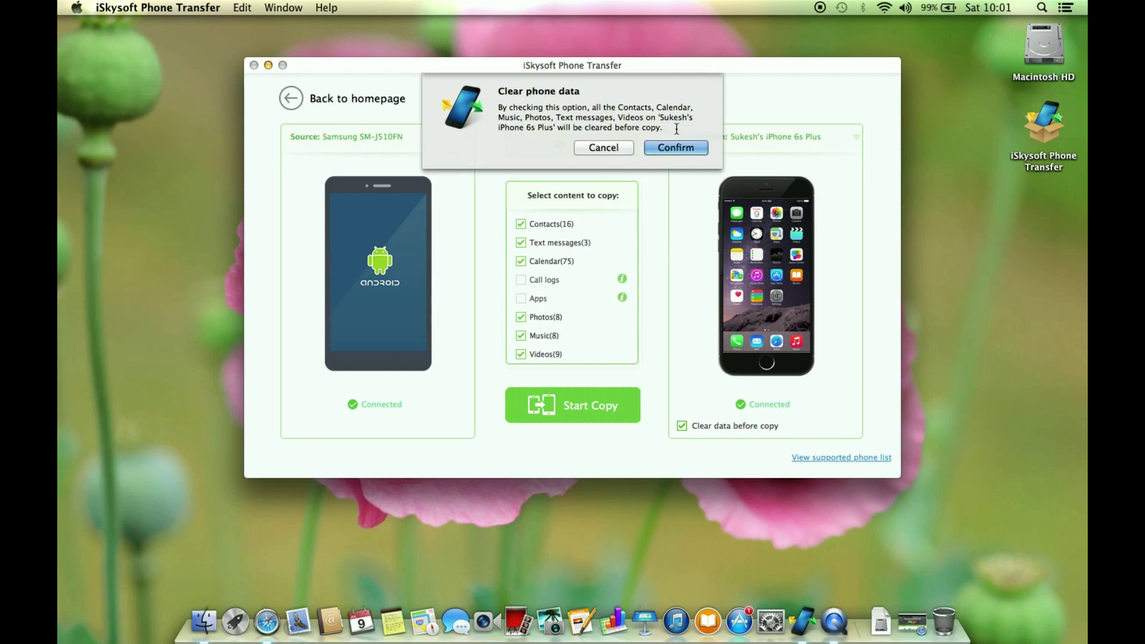
pyautogui.click(605, 147)
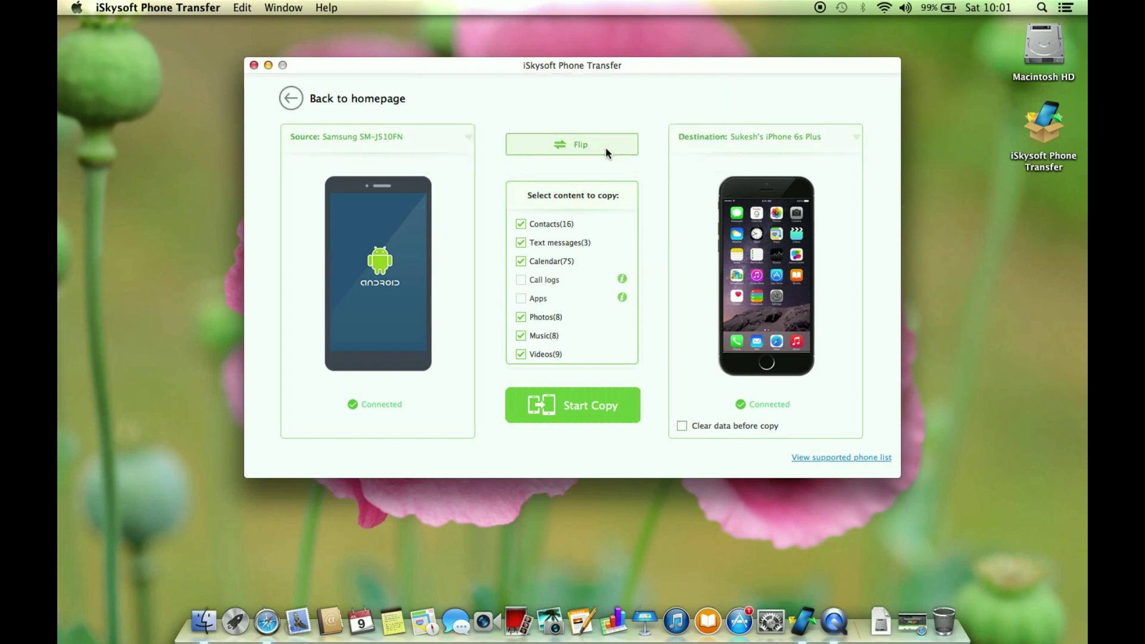
pyautogui.click(571, 402)
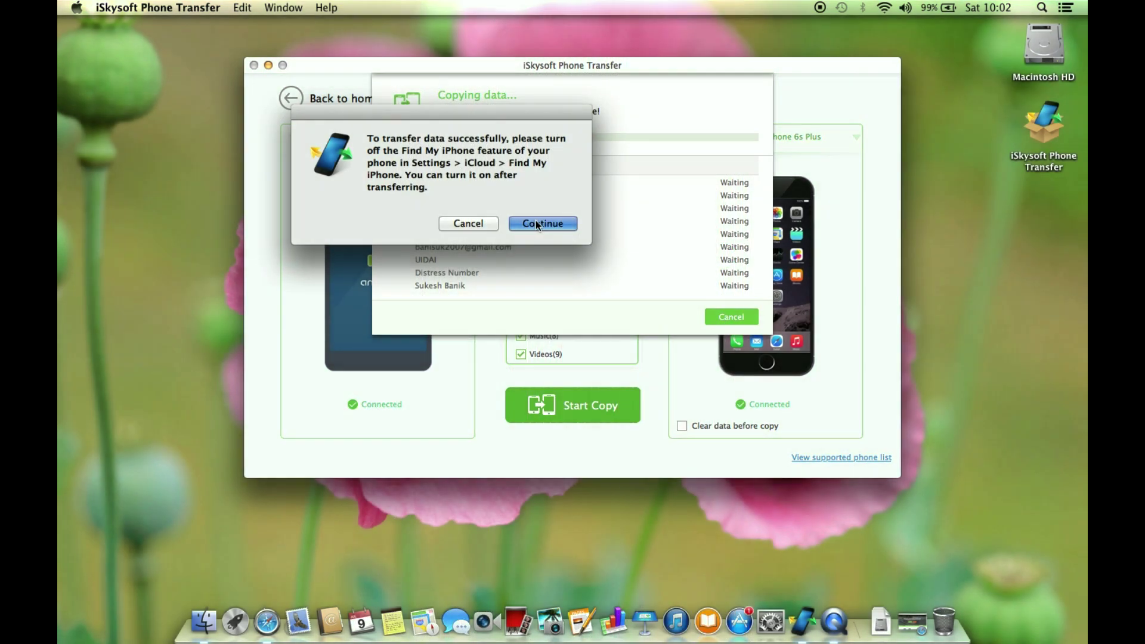
# Step: Dismiss the Find My iPhone warning and review the queued contacts, photos, music and videos
pyautogui.click(536, 223)
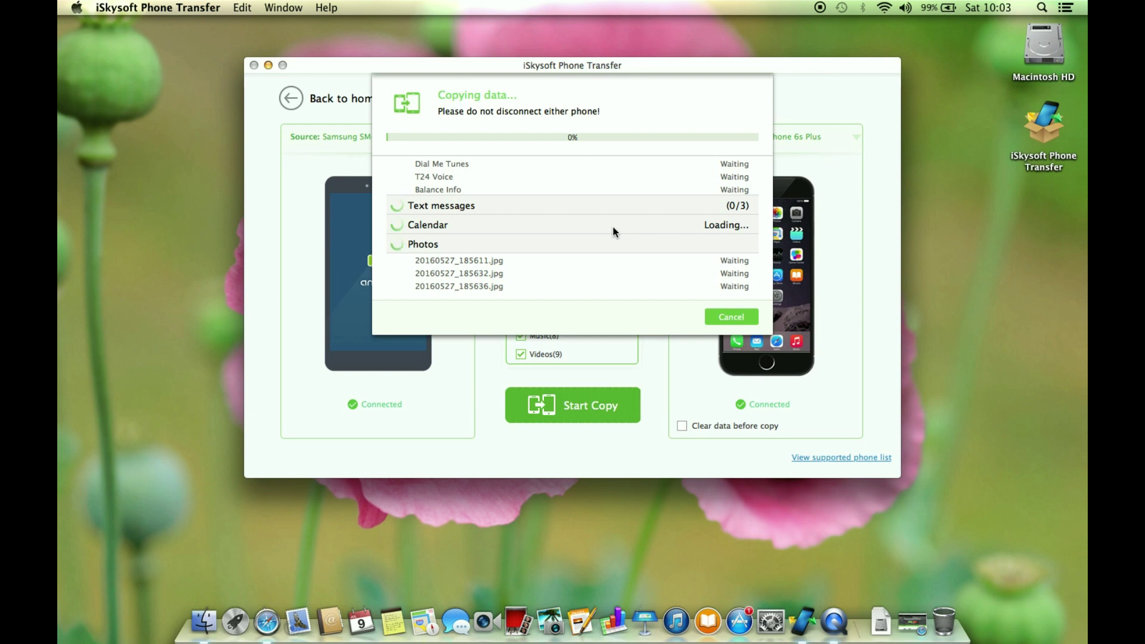
pyautogui.scroll(-2, 612, 227)
pyautogui.scroll(-5, 613, 226)
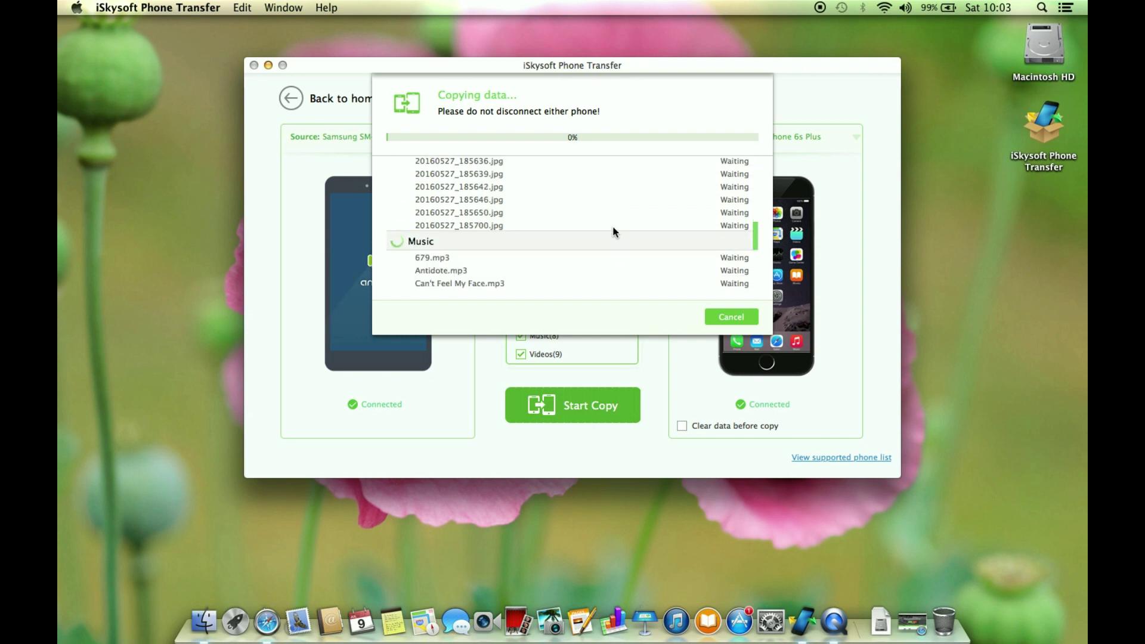
pyautogui.scroll(-5, 613, 227)
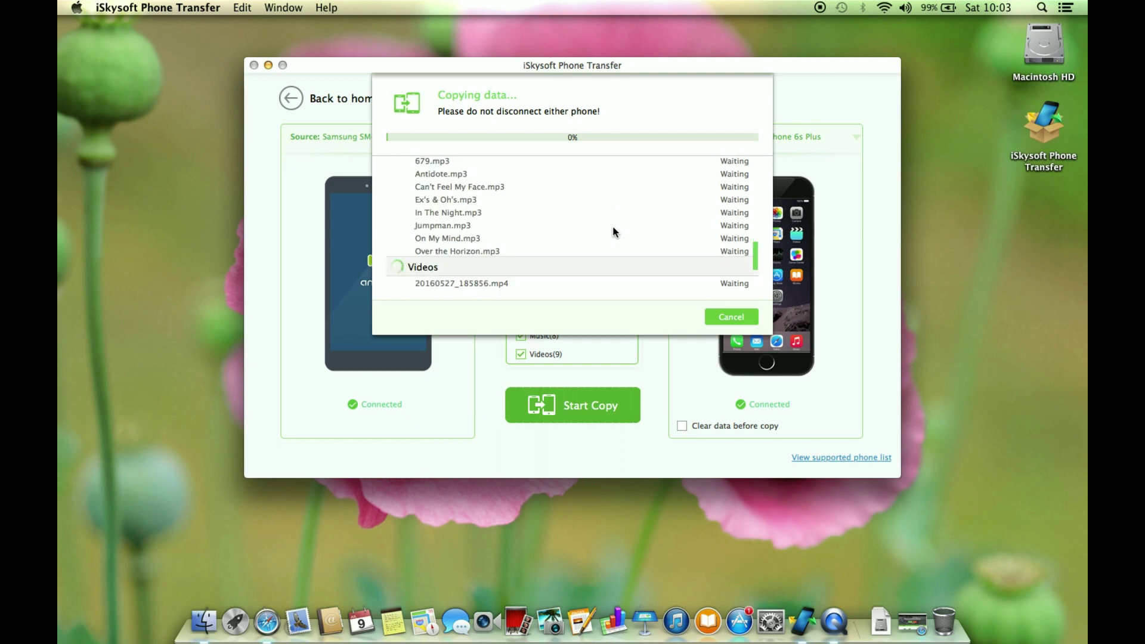
pyautogui.scroll(-5, 612, 227)
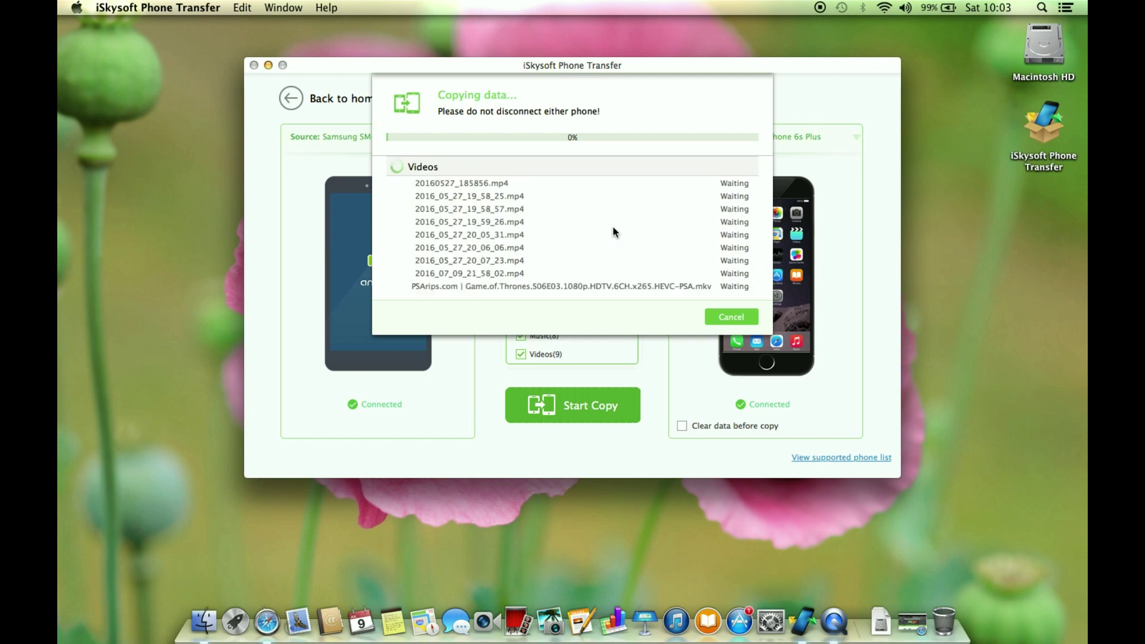
pyautogui.scroll(10, 613, 232)
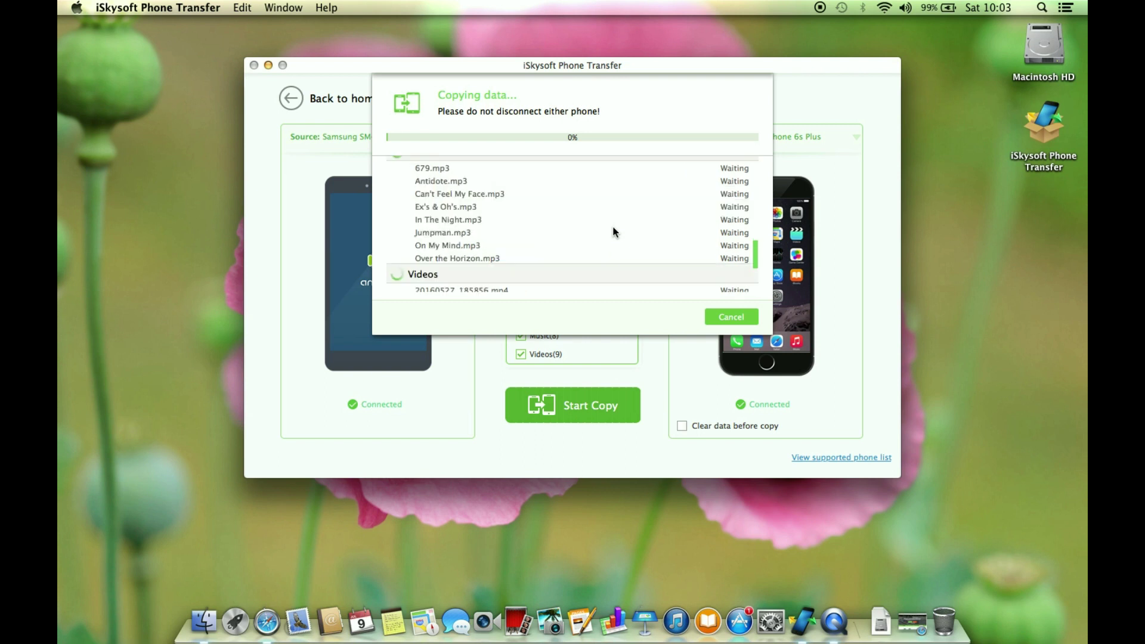
pyautogui.scroll(10, 613, 232)
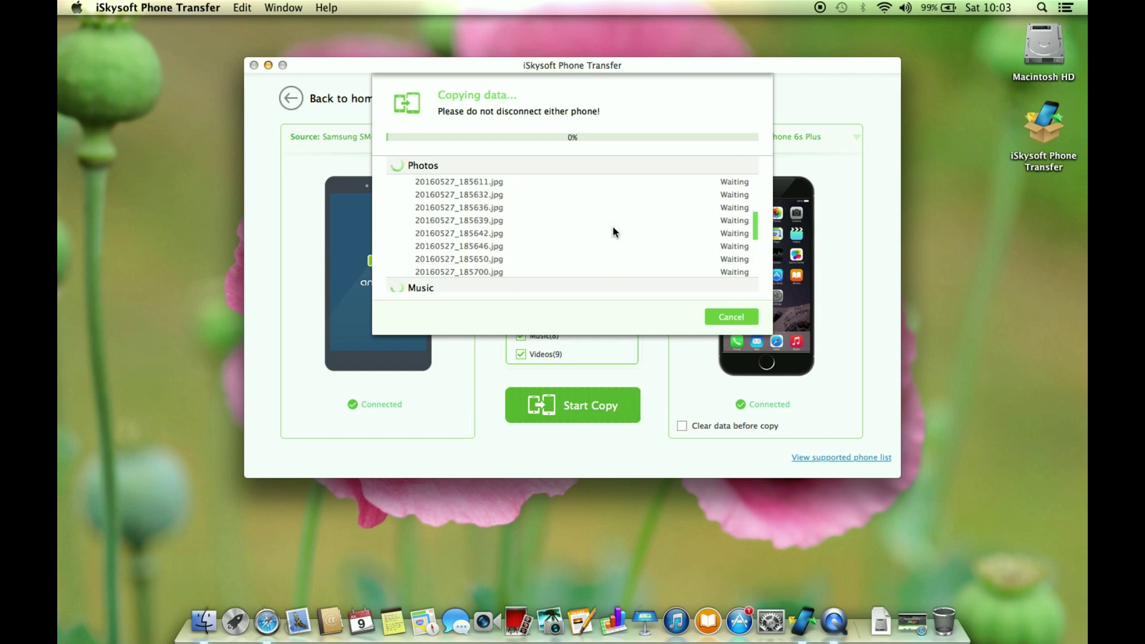
pyautogui.scroll(8, 613, 231)
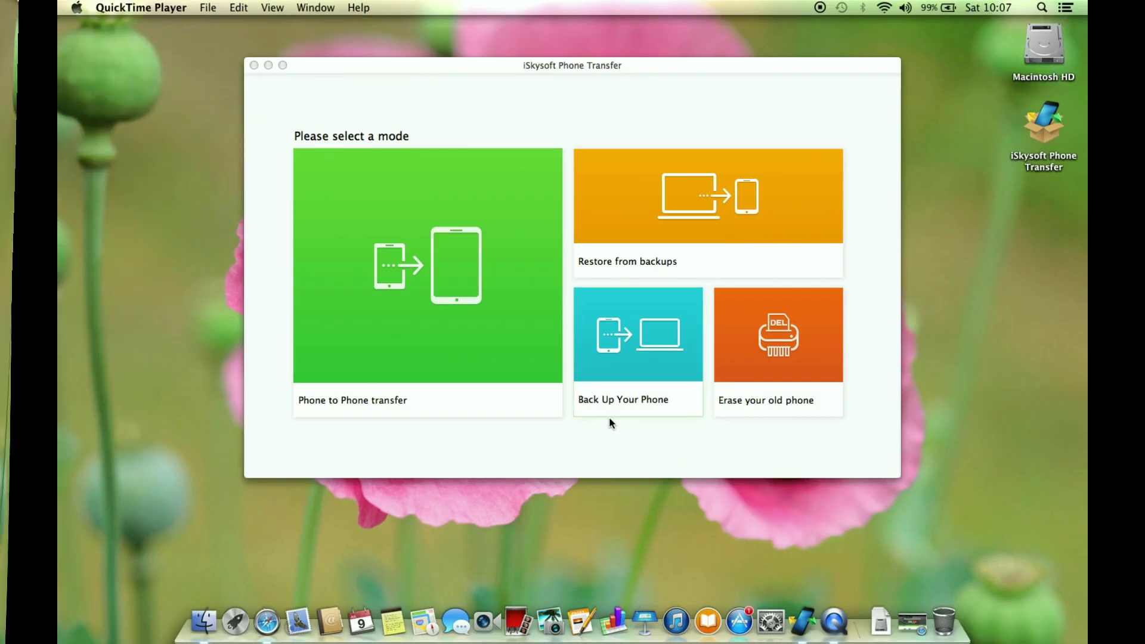
# Step: Back up the Samsung SM-J510FN to the computer (130 items, 0 failed) and close the summary
pyautogui.moveTo(630, 359)
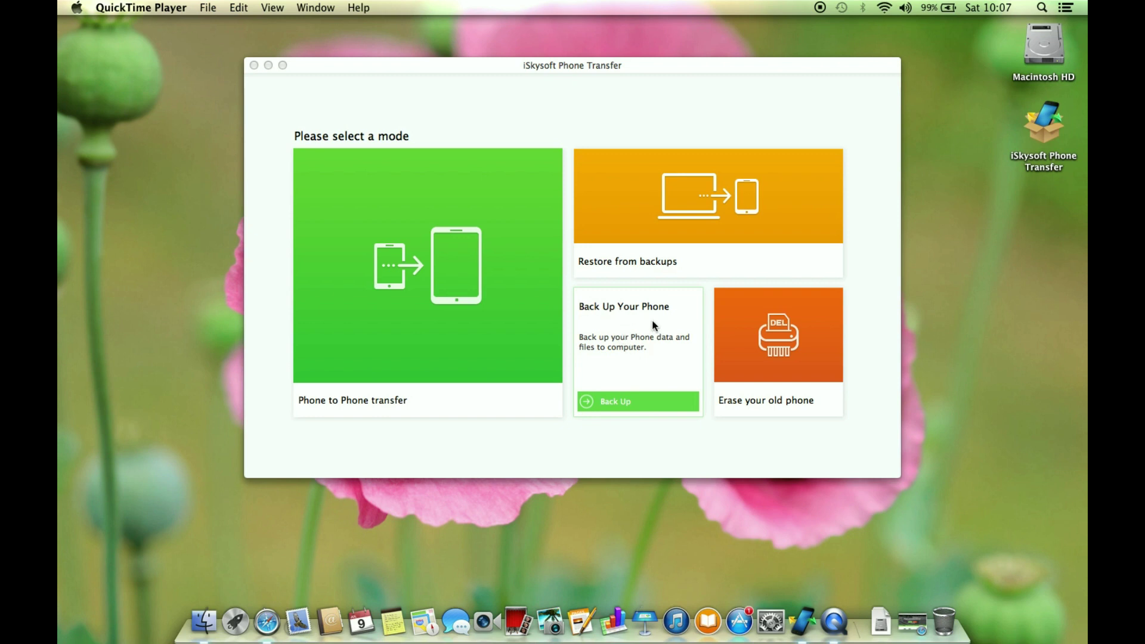
pyautogui.click(634, 403)
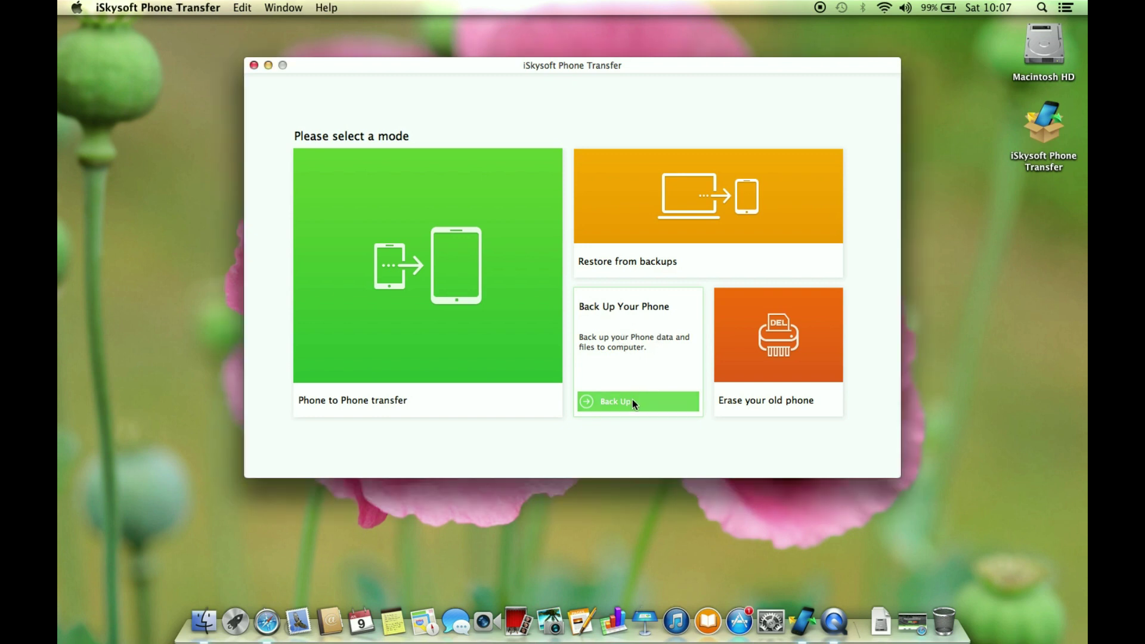
pyautogui.click(597, 403)
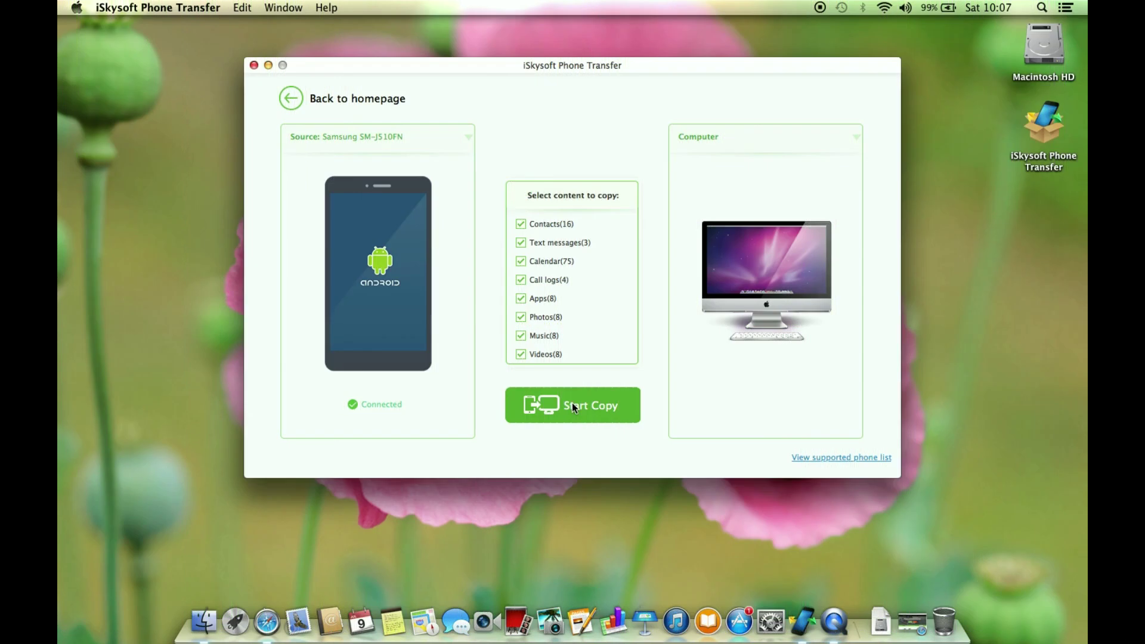
pyautogui.click(572, 403)
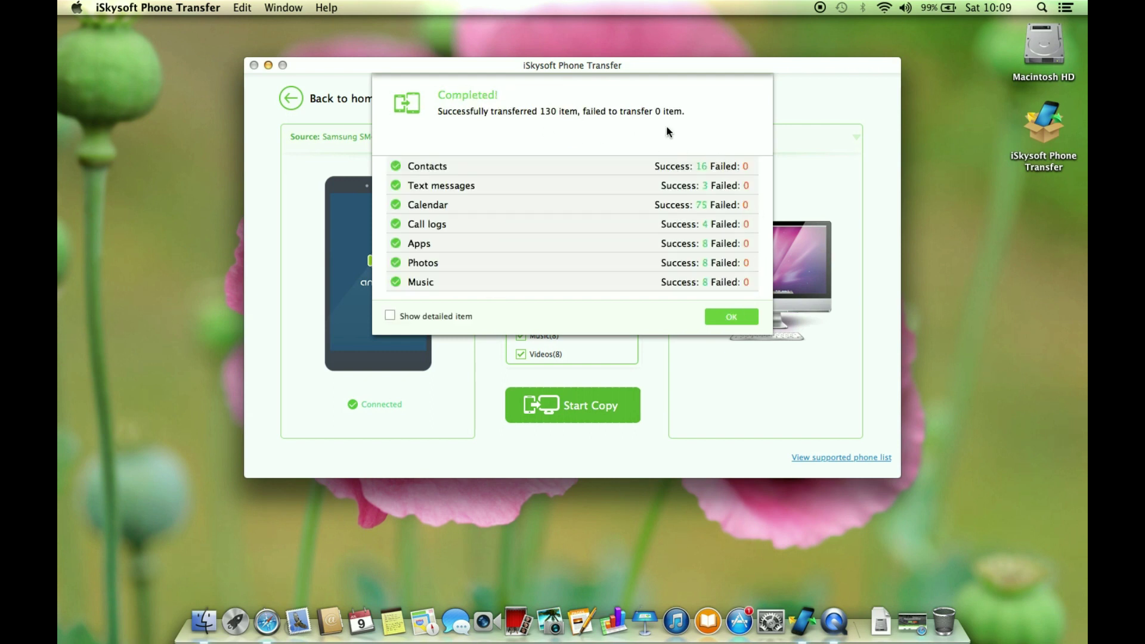
pyautogui.scroll(-2, 693, 284)
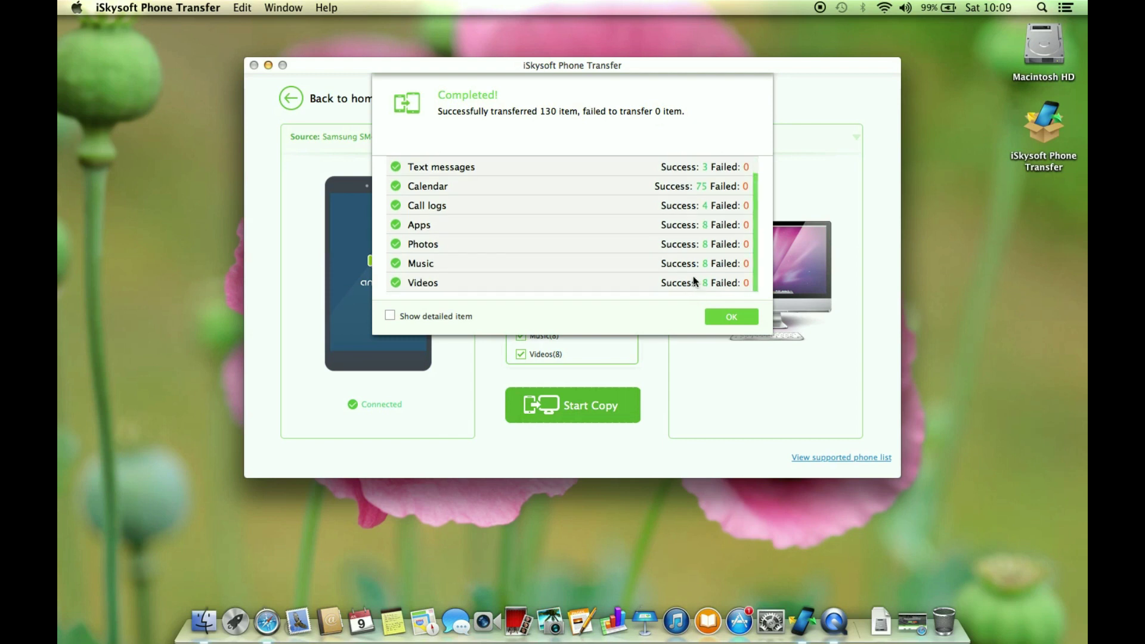
pyautogui.scroll(2, 693, 276)
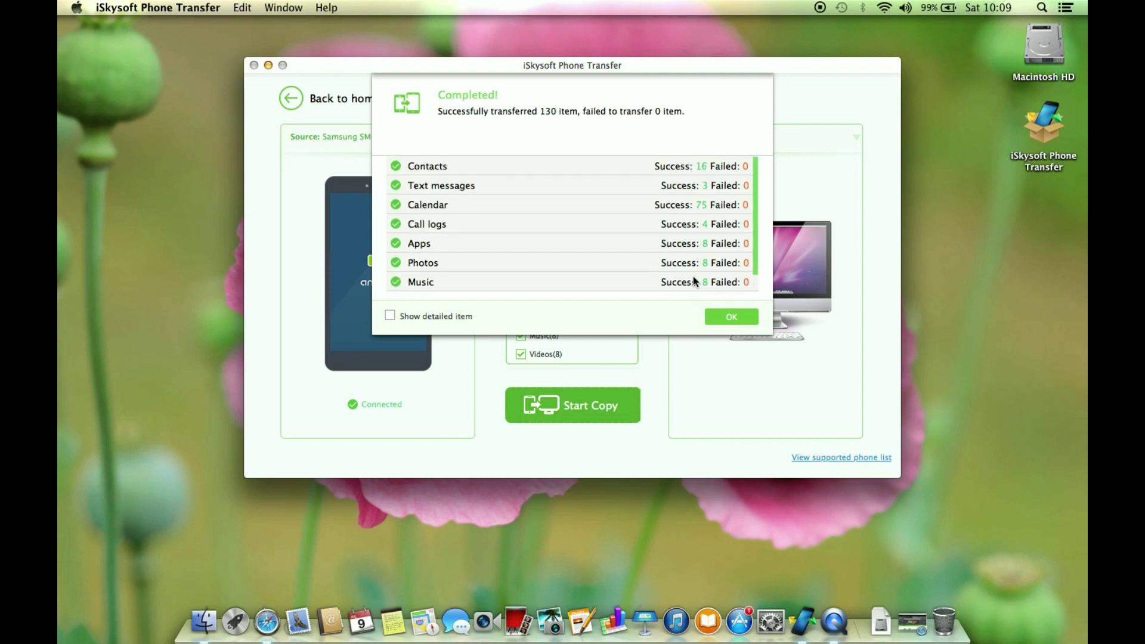
pyautogui.click(727, 322)
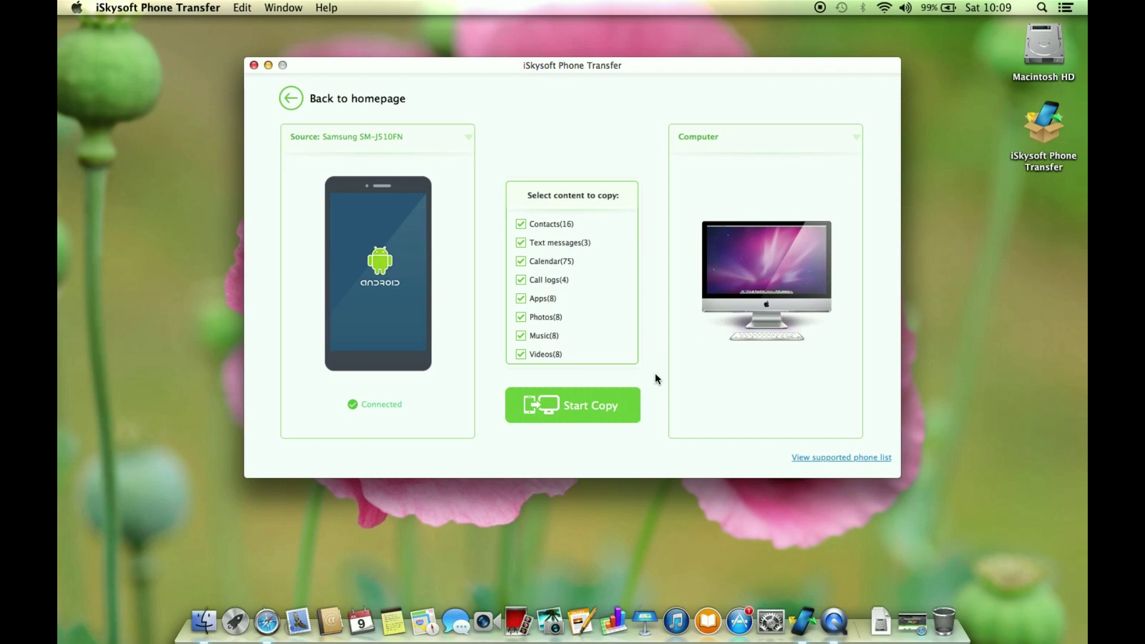
# Step: Return home and choose Restore from a Phone Transfer backup file, targeting the Moto G (4)
pyautogui.click(292, 99)
pyautogui.moveTo(675, 259)
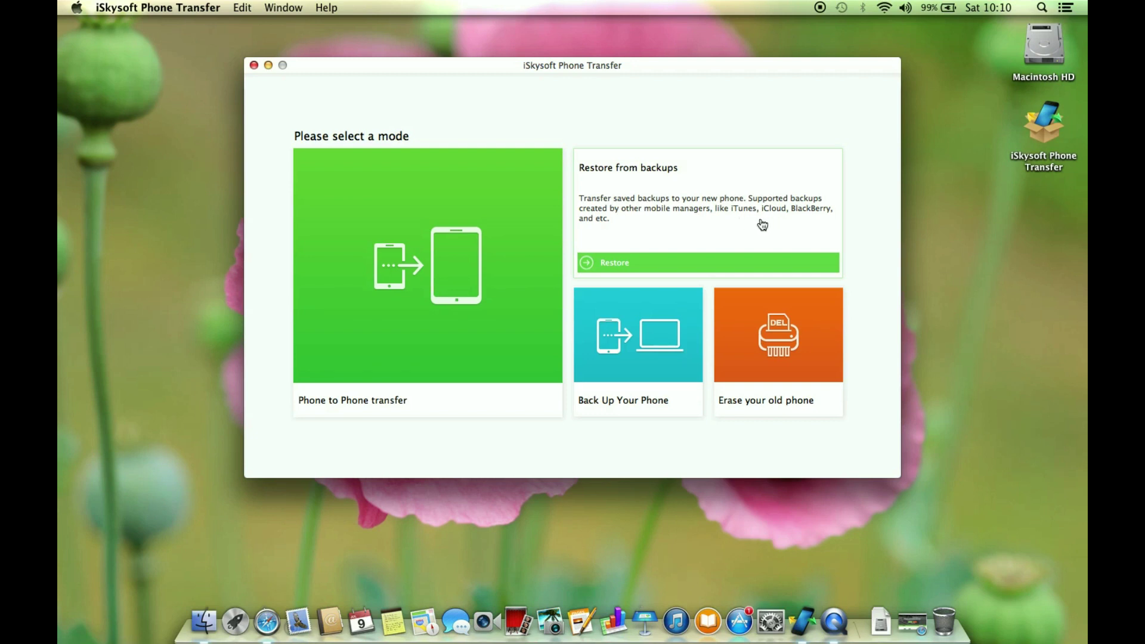
pyautogui.click(586, 266)
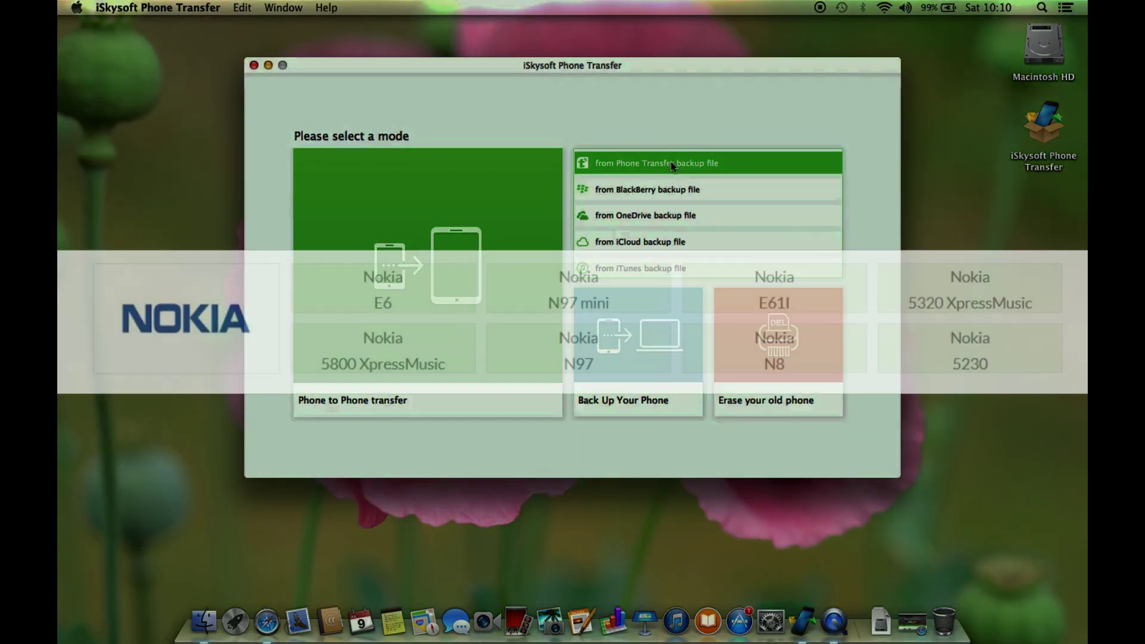
pyautogui.click(671, 165)
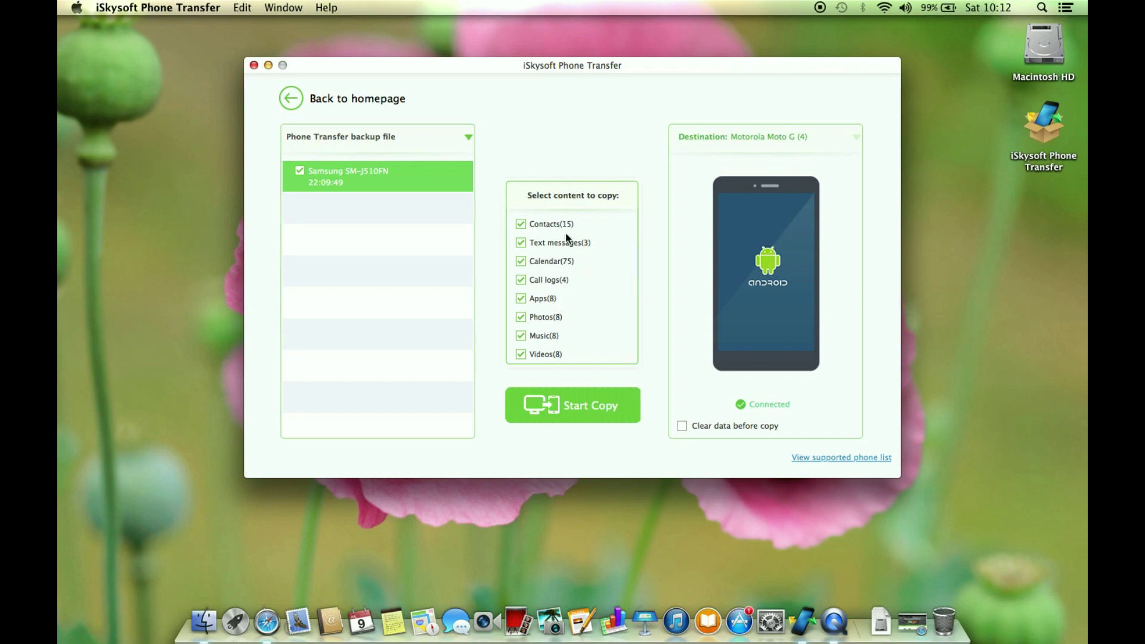
# Step: Restore the Samsung backup onto the Moto G (4), accepting the SMS default-app warning
pyautogui.click(571, 406)
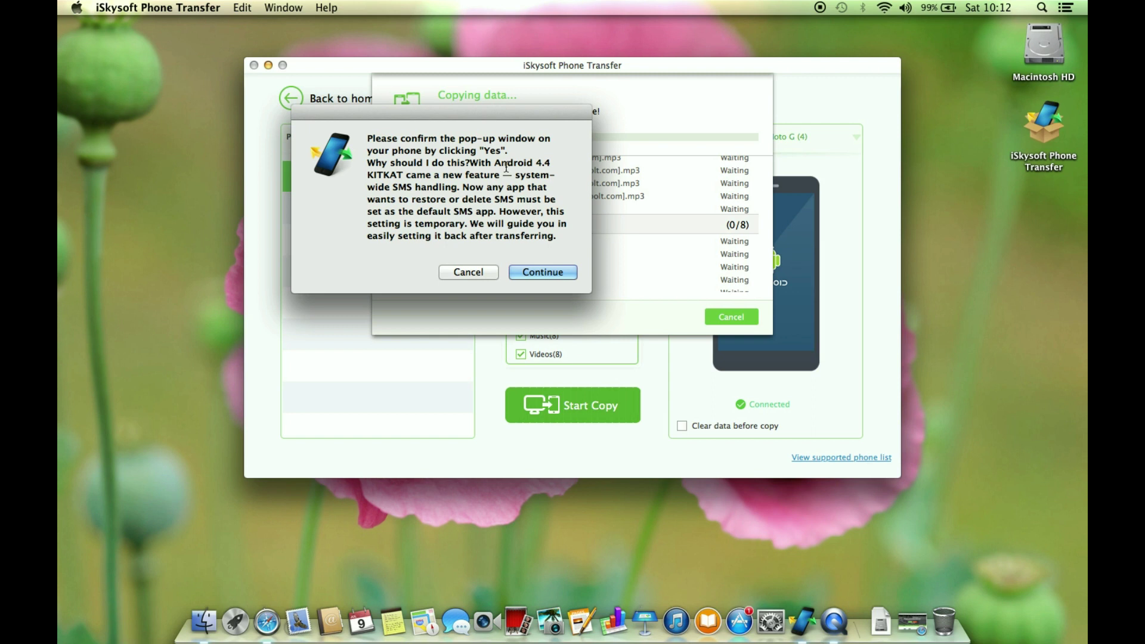
pyautogui.click(530, 272)
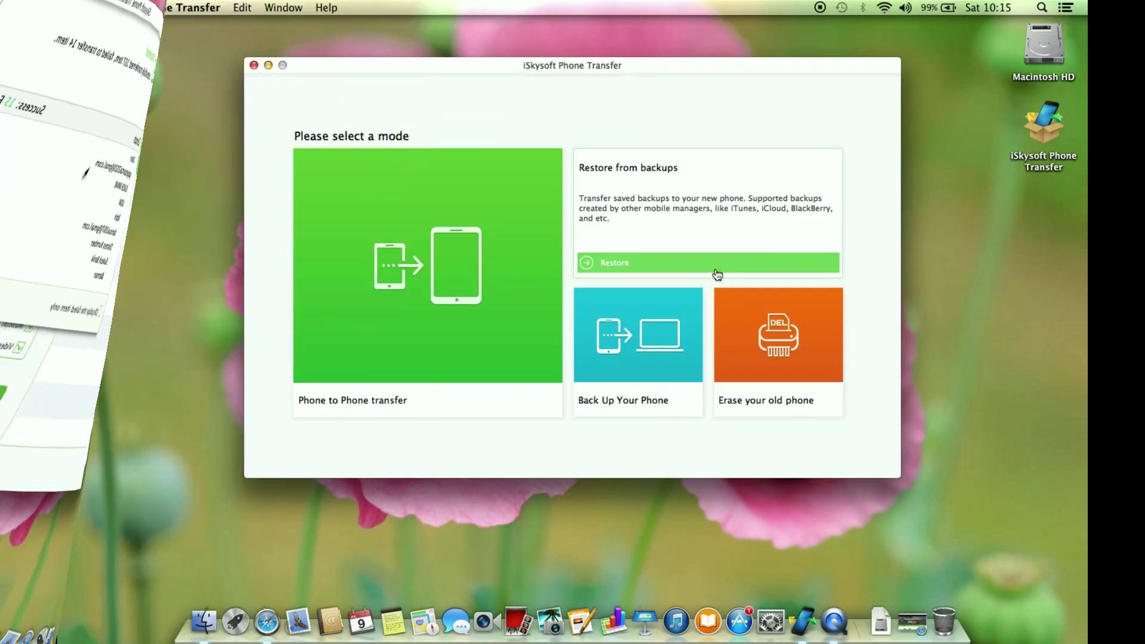
pyautogui.moveTo(769, 381)
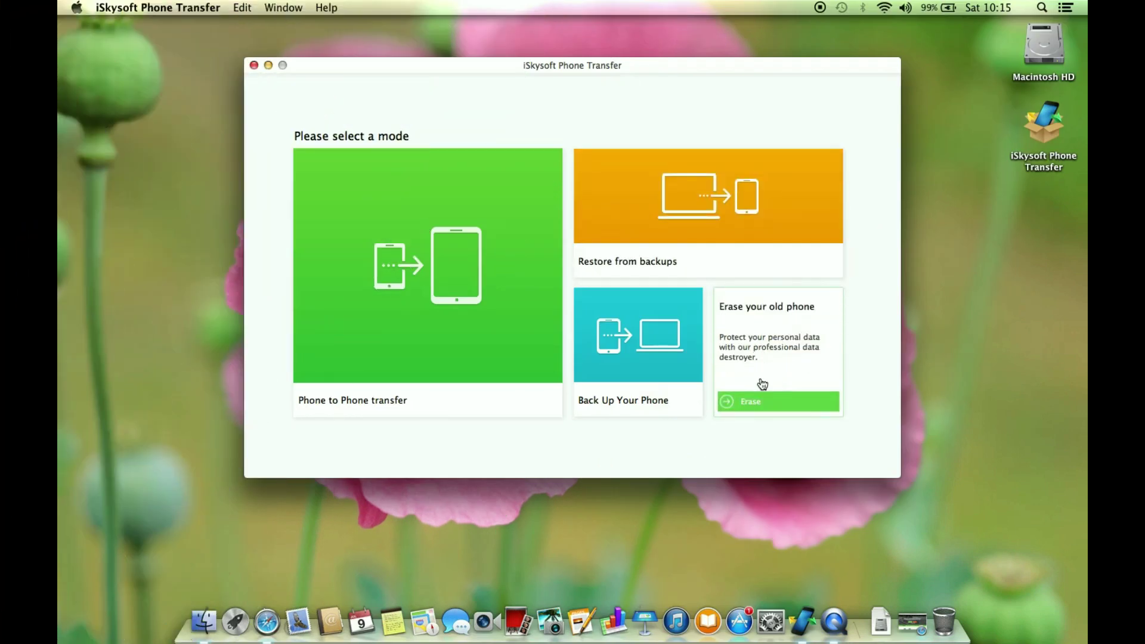
# Step: Open Erase mode for the Moto G and cancel at the erase confirmation
pyautogui.click(731, 409)
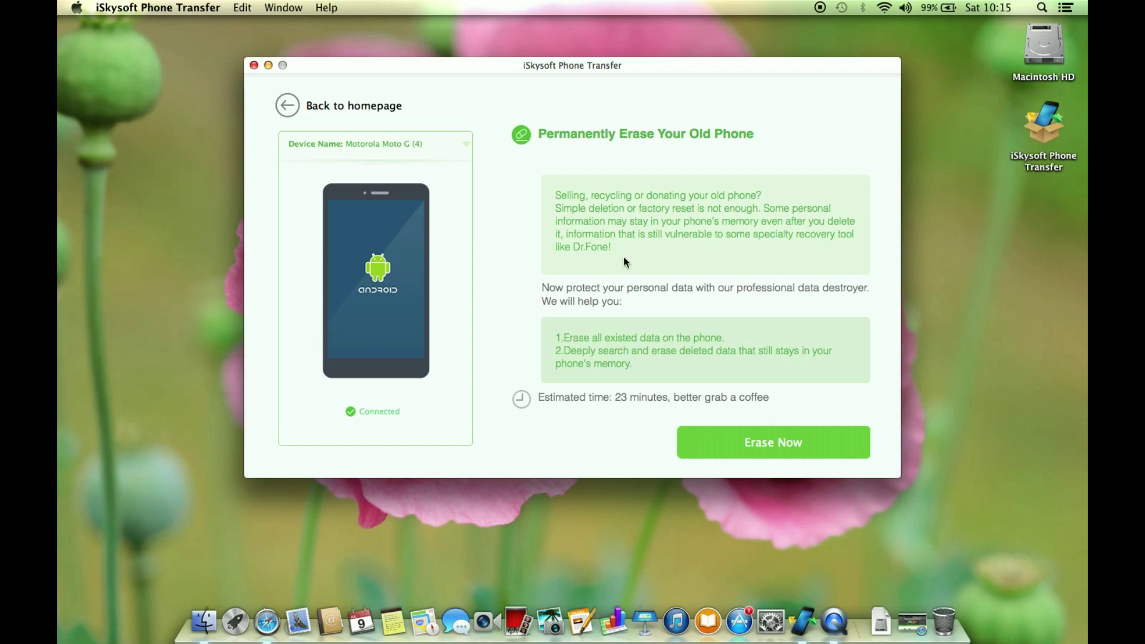
pyautogui.click(765, 443)
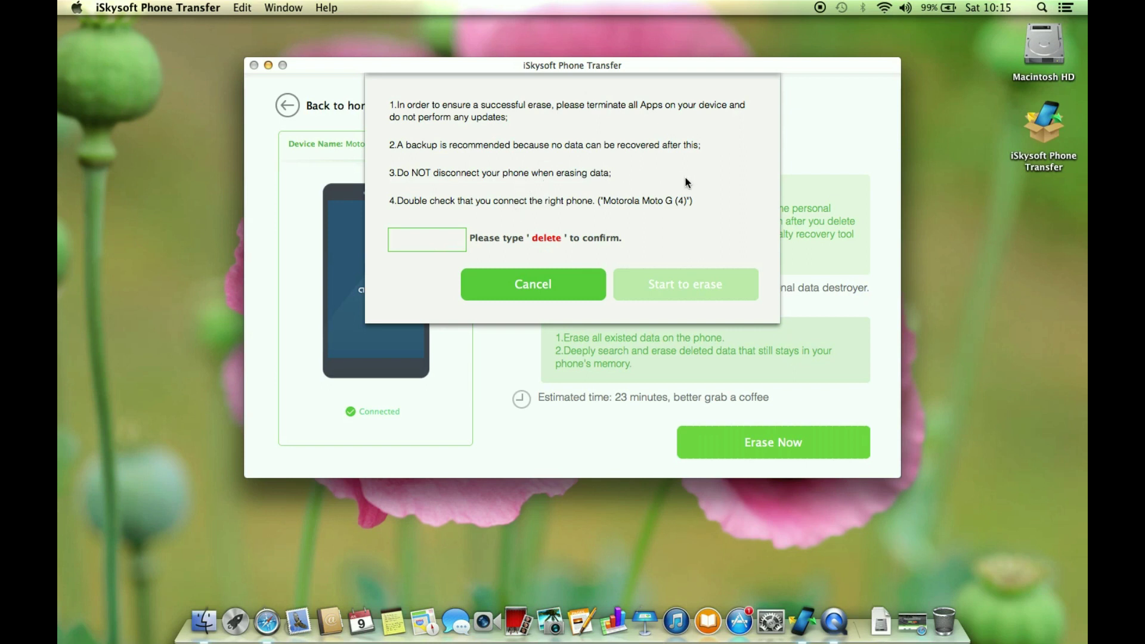
pyautogui.click(562, 289)
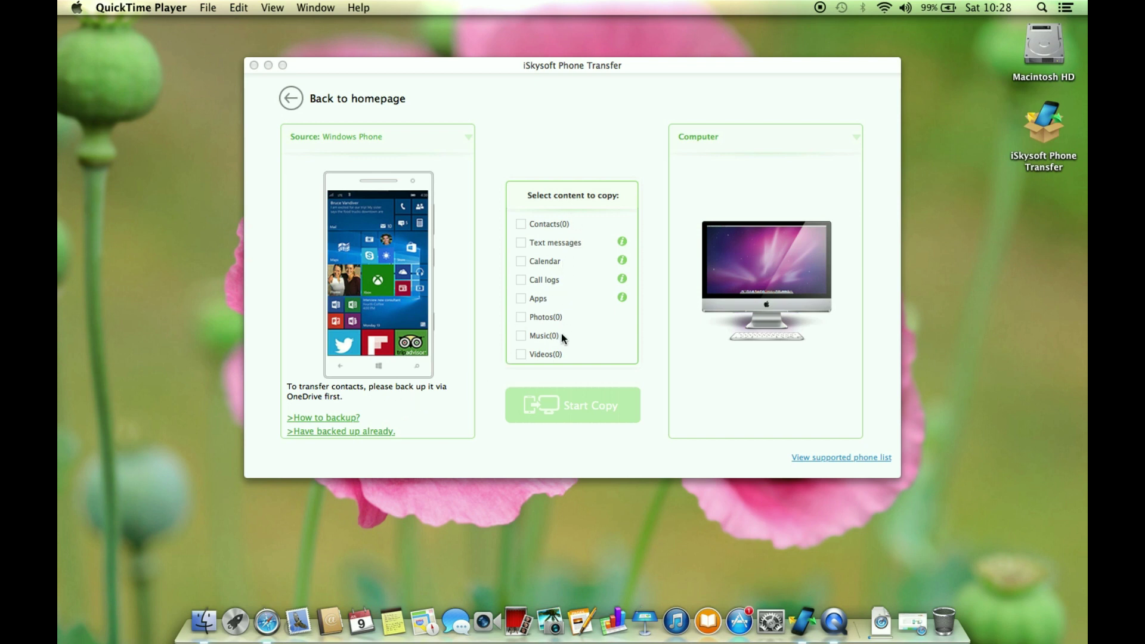
# Step: Confirm the Windows Phone is already backed up and begin signing in to OneDrive
pyautogui.click(342, 435)
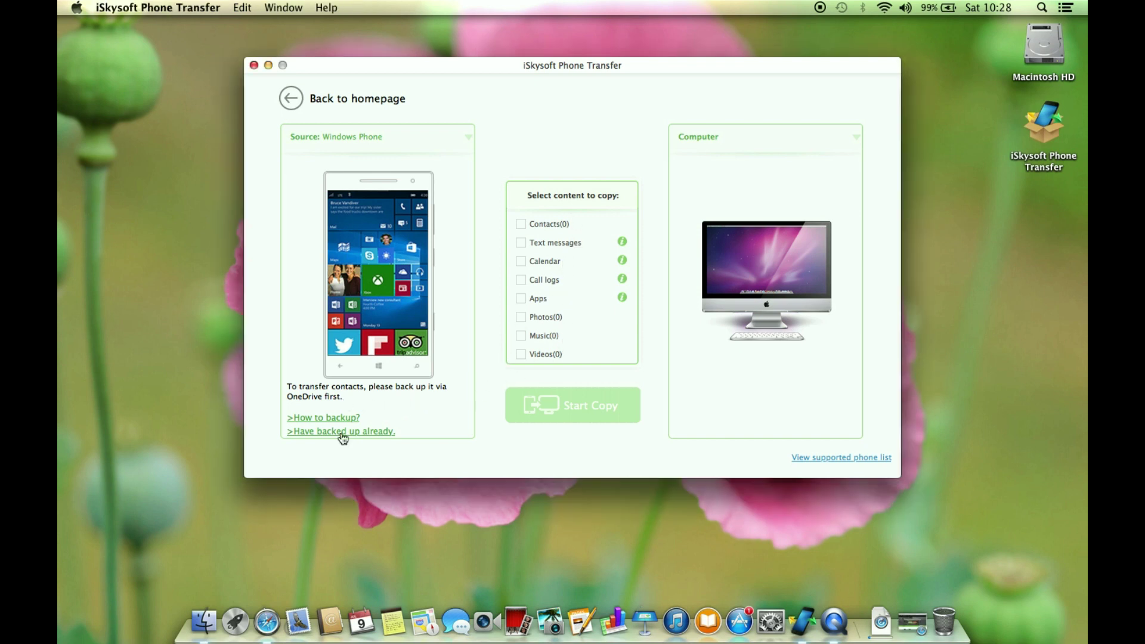
pyautogui.click(343, 438)
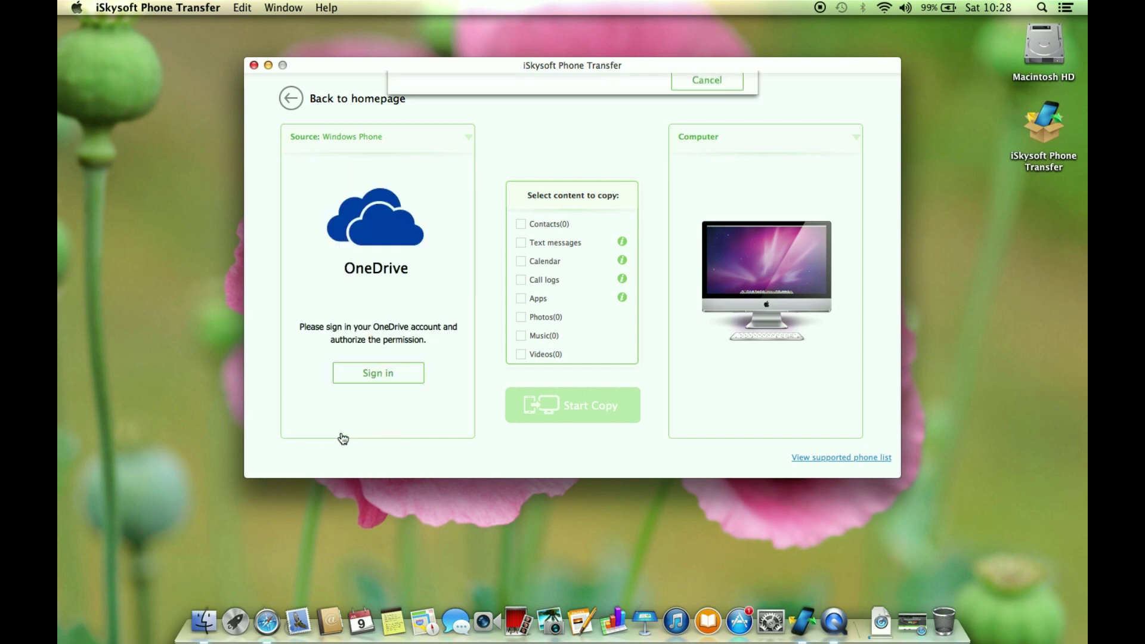
pyautogui.click(376, 370)
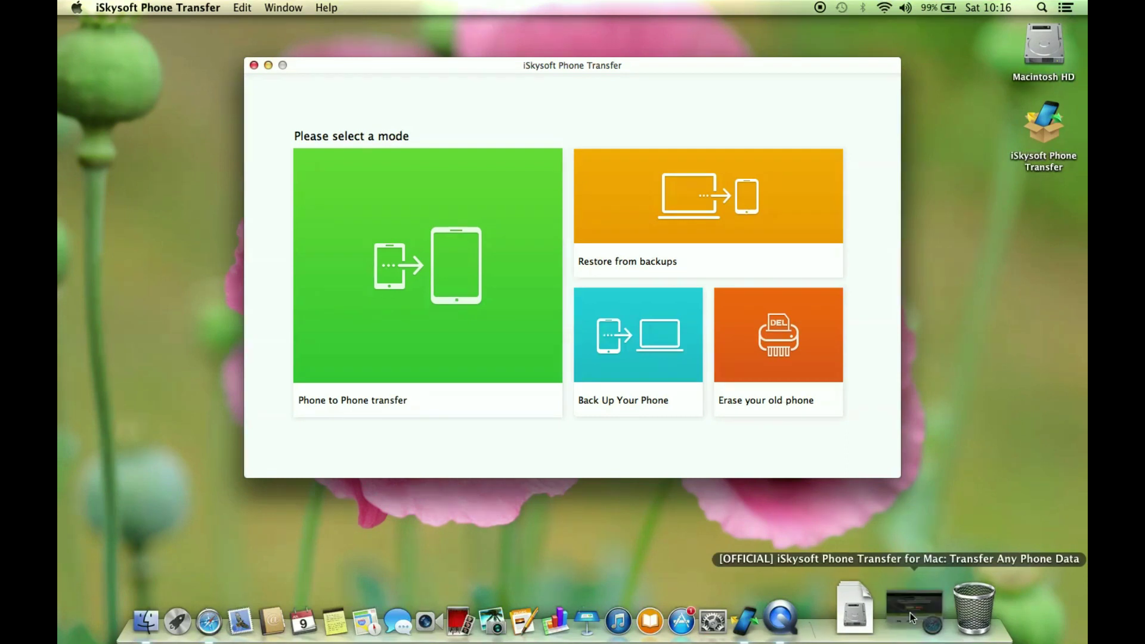
# Step: Restore the Safari window showing the iSkysoft Phone Transfer for Mac product page
pyautogui.click(909, 613)
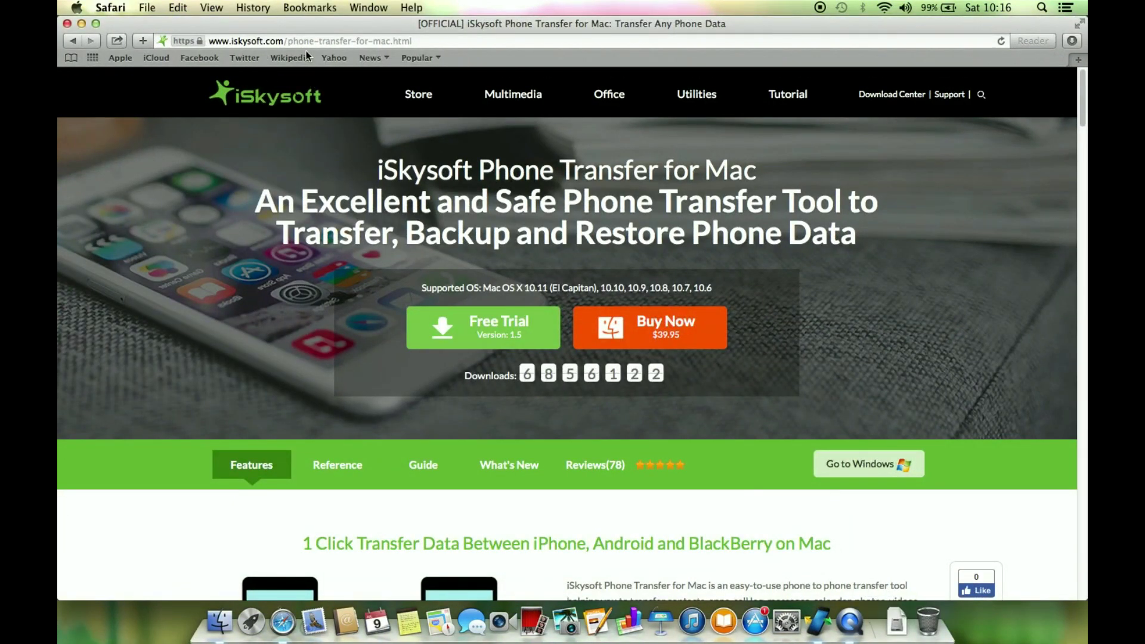
pyautogui.click(416, 42)
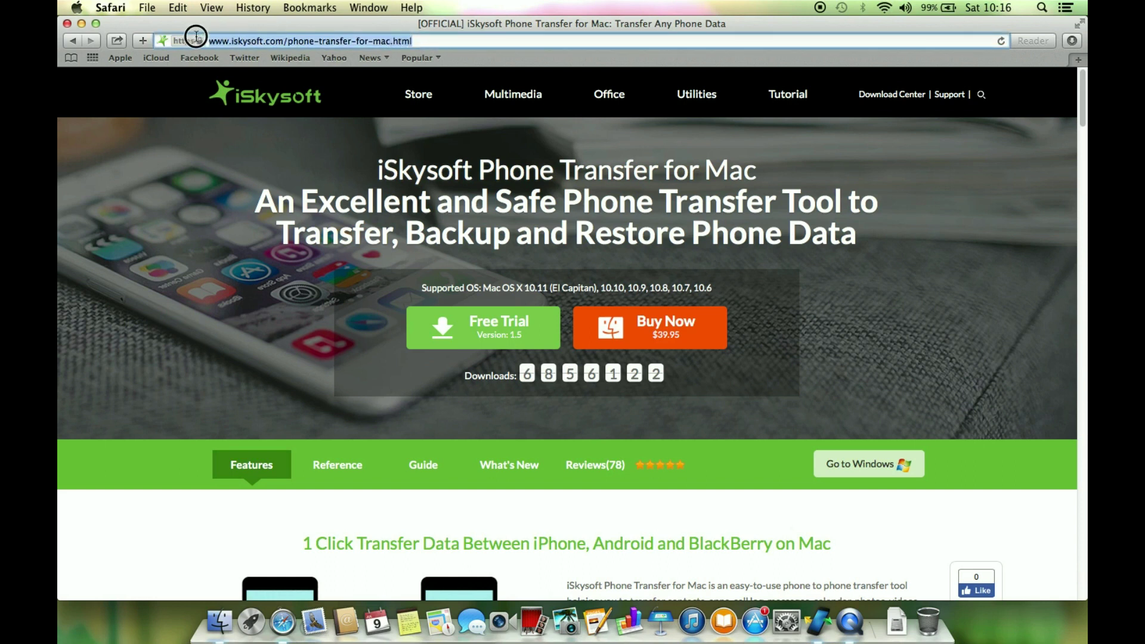
pyautogui.click(418, 43)
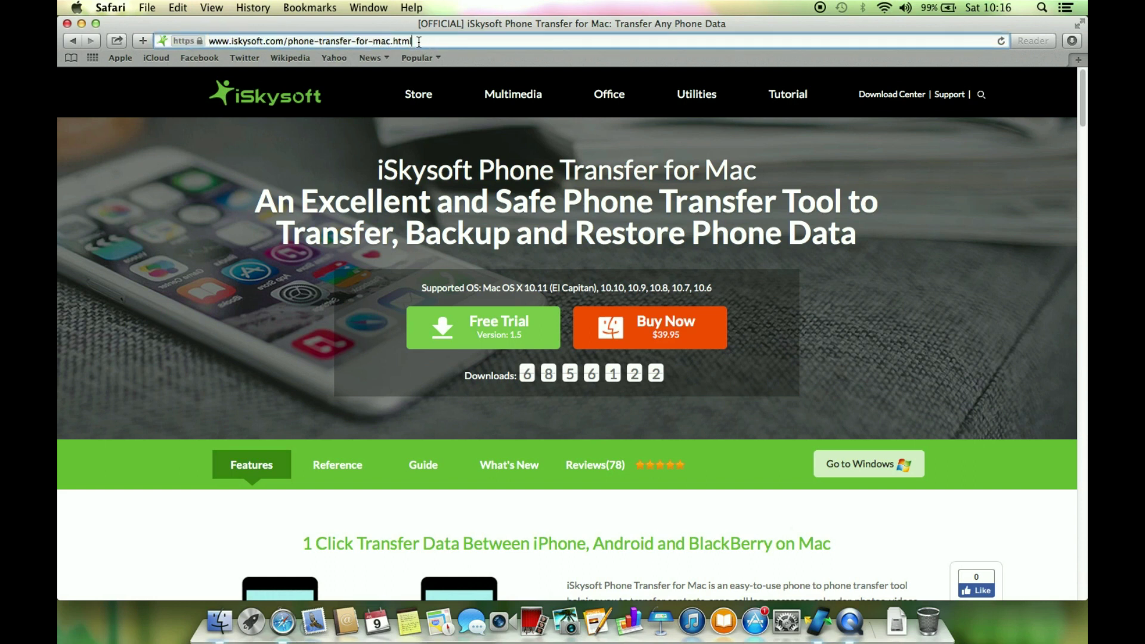
# Step: Start the Free Trial download for Mac and scroll down to the supported-transfer comparison table
pyautogui.moveTo(507, 127)
pyautogui.click(490, 323)
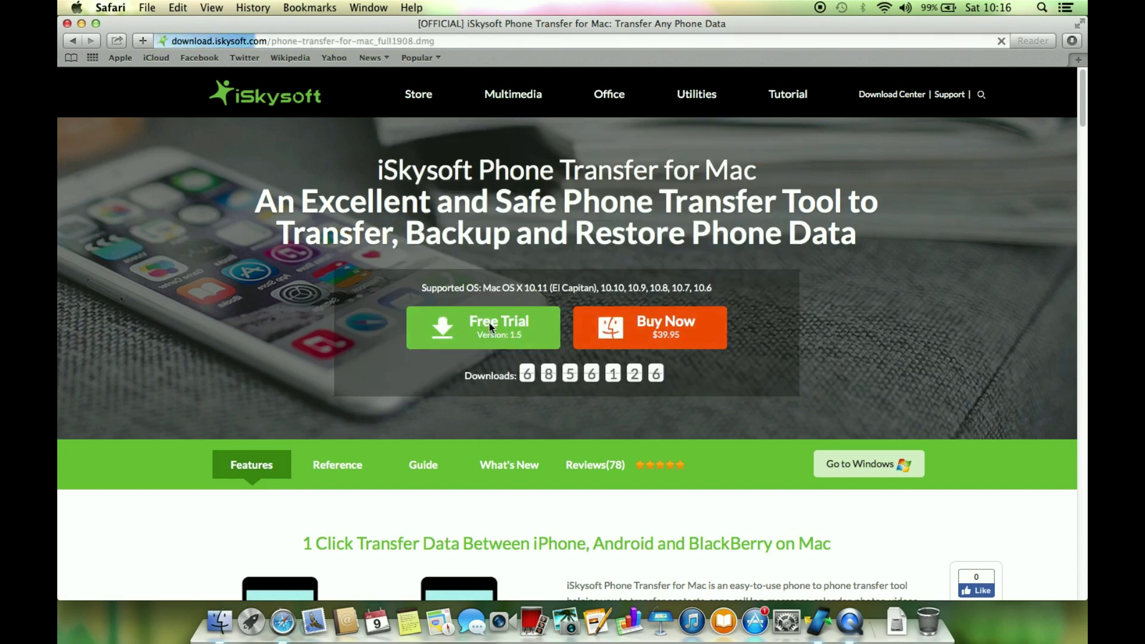
pyautogui.scroll(-5, 597, 357)
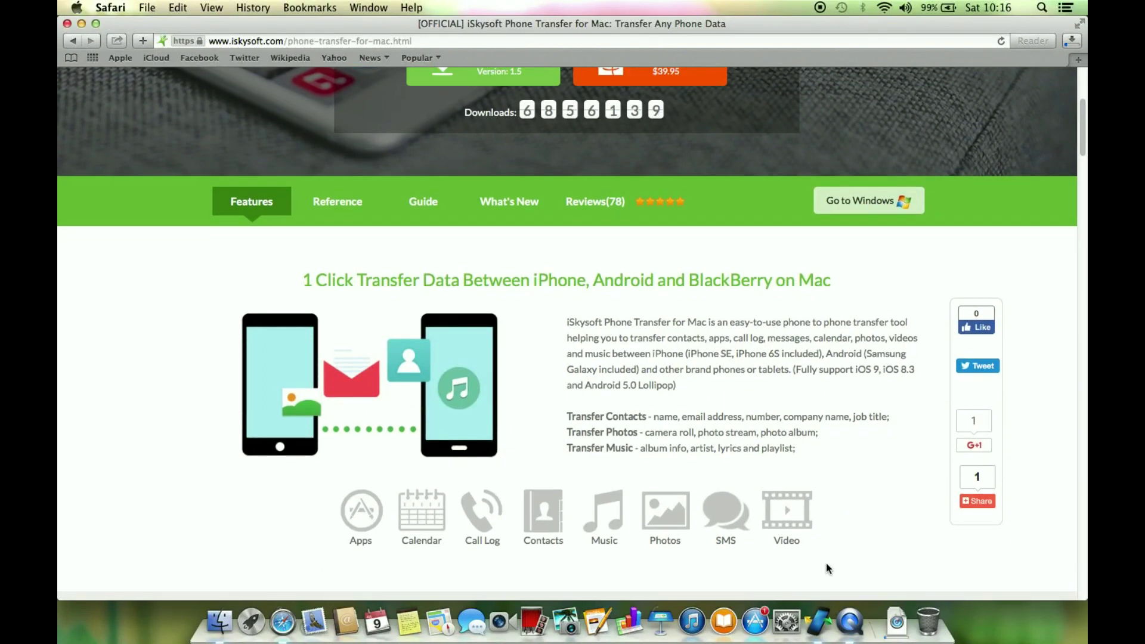
pyautogui.scroll(-10, 772, 538)
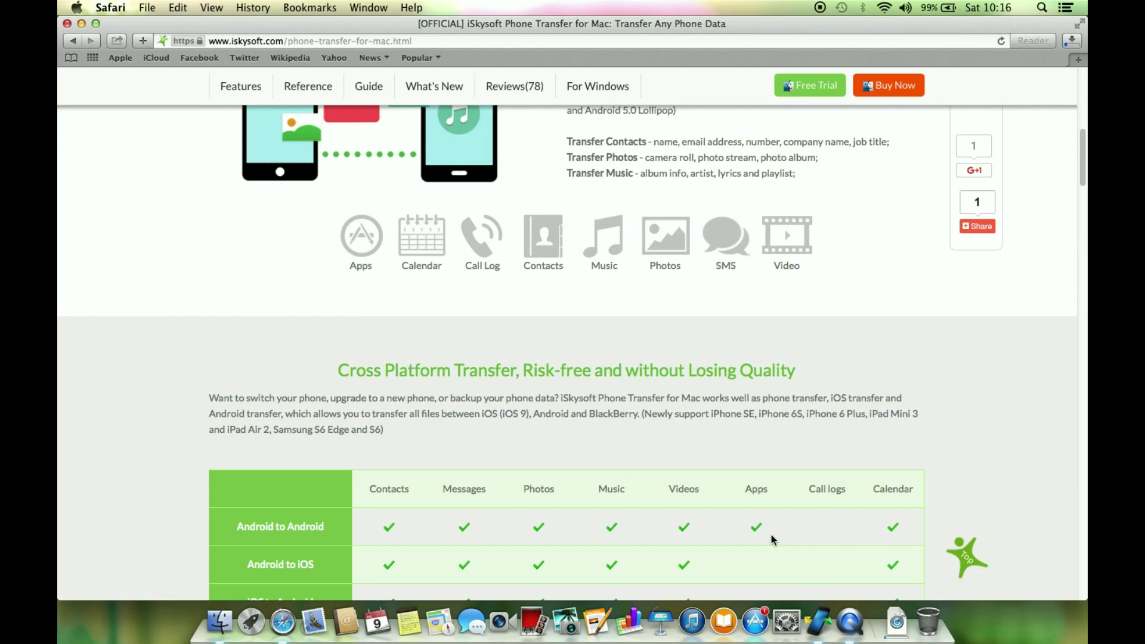
pyautogui.scroll(-1, 771, 534)
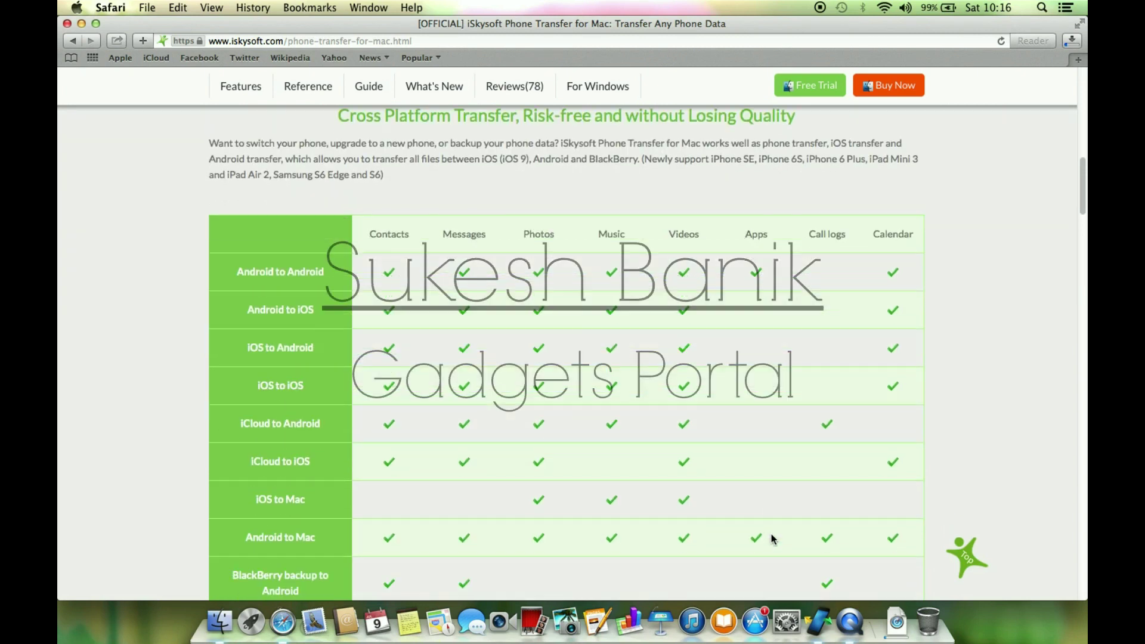